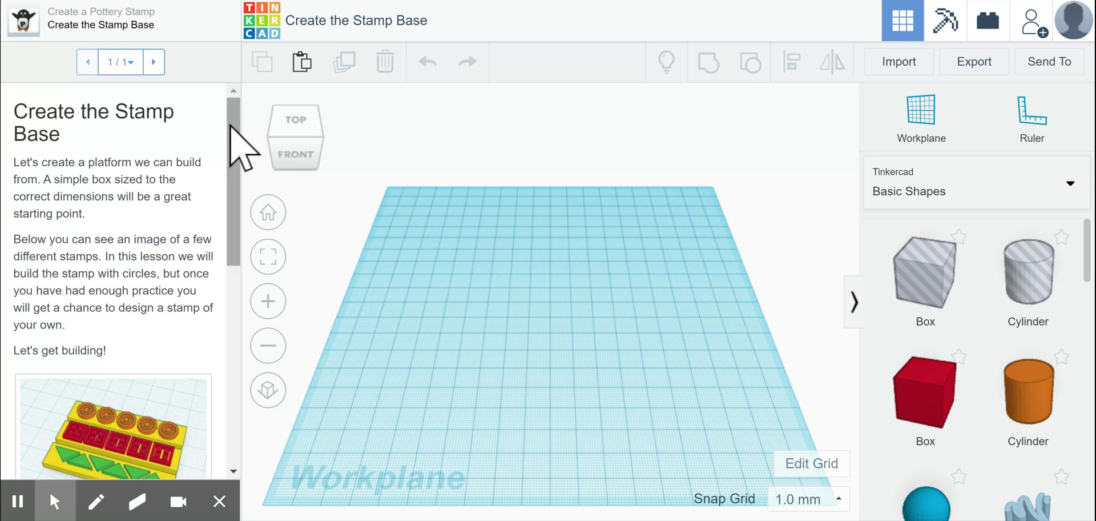
# Step: Place a solid red box on the workplane and size its footprint to 50 mm long by 10 mm wide
pyautogui.moveTo(230, 130); pyautogui.dragTo(225, 249)
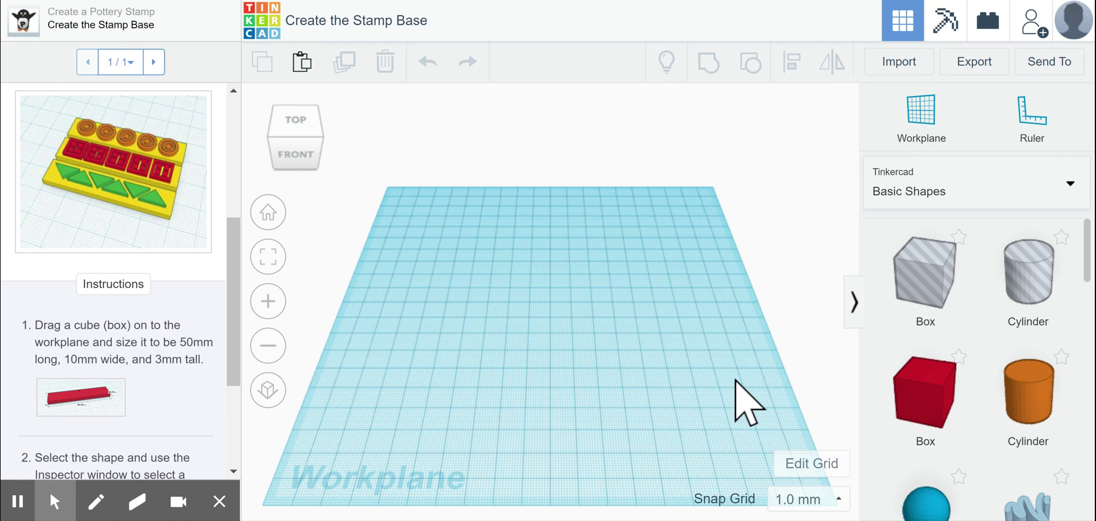
pyautogui.moveTo(888, 394); pyautogui.dragTo(447, 337)
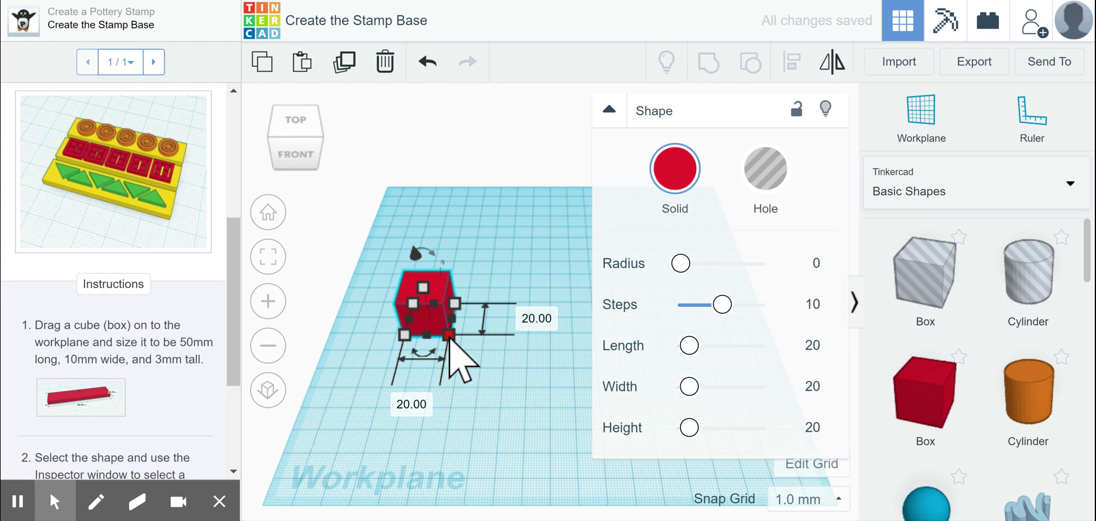
pyautogui.click(417, 405)
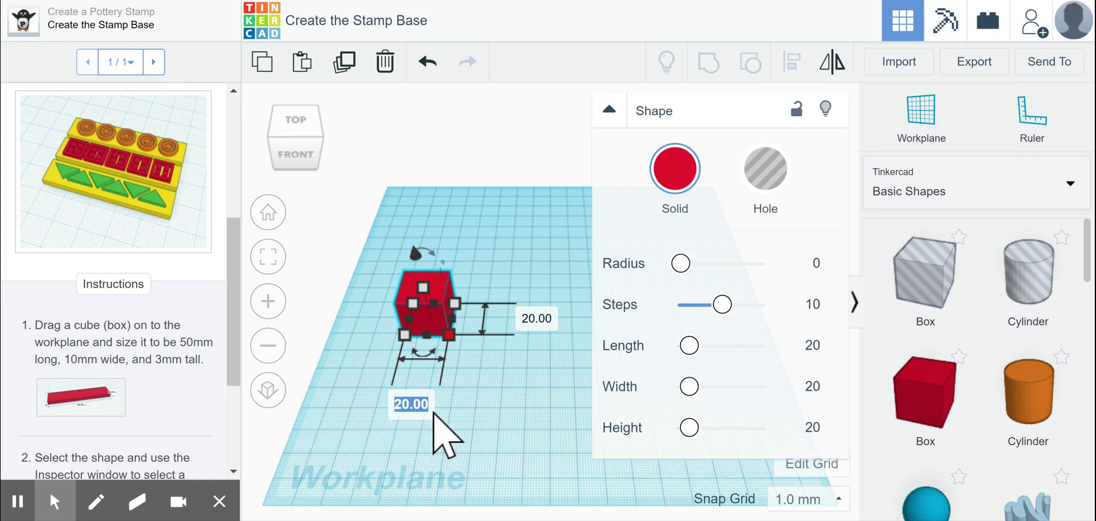
pyautogui.write('50')
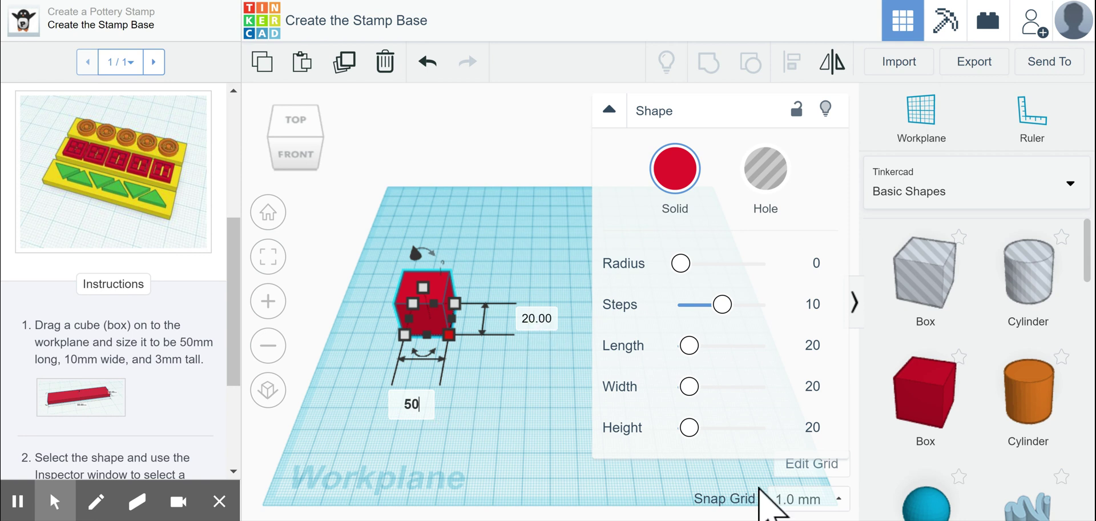
pyautogui.press('Return')
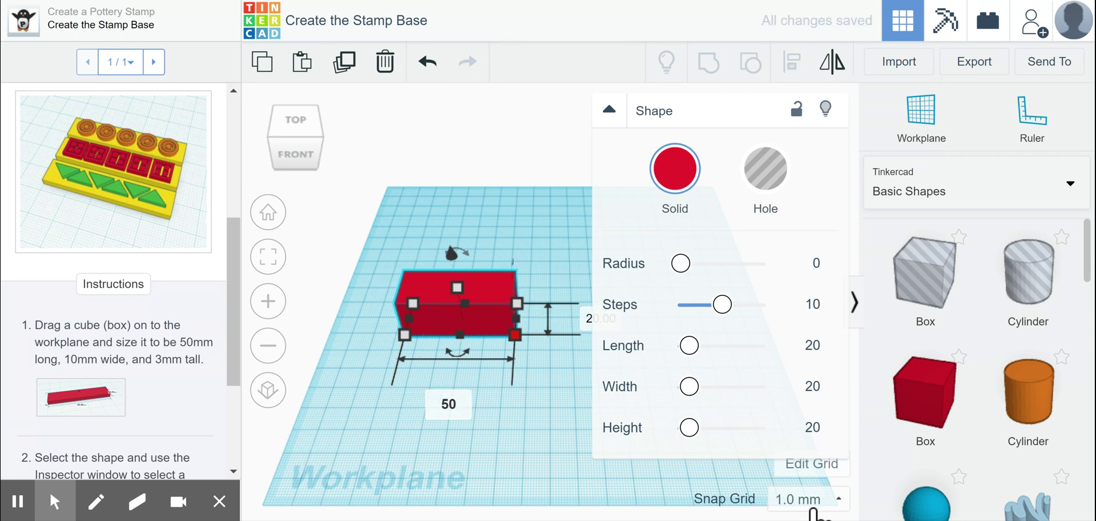
pyautogui.click(590, 321)
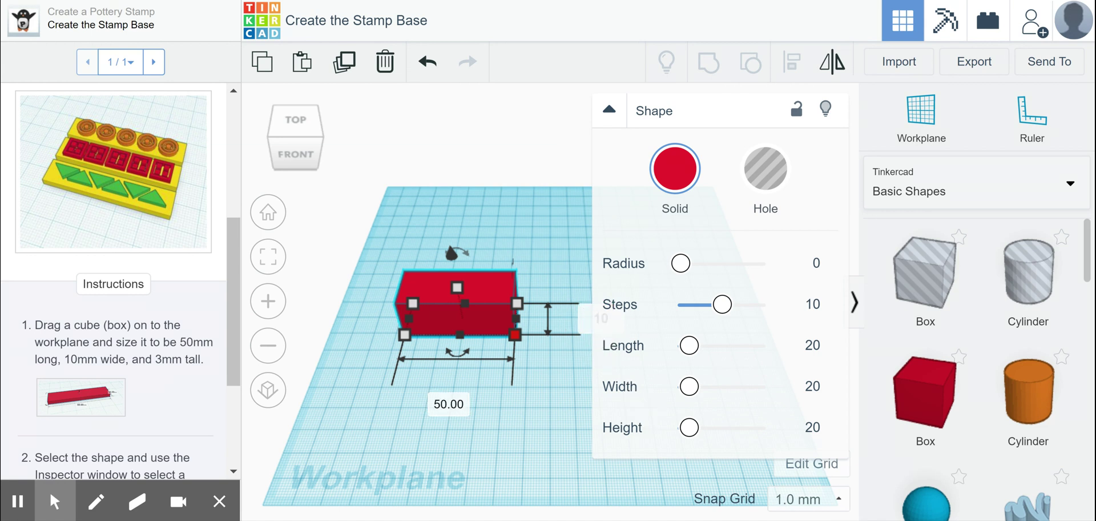
pyautogui.press('Return')
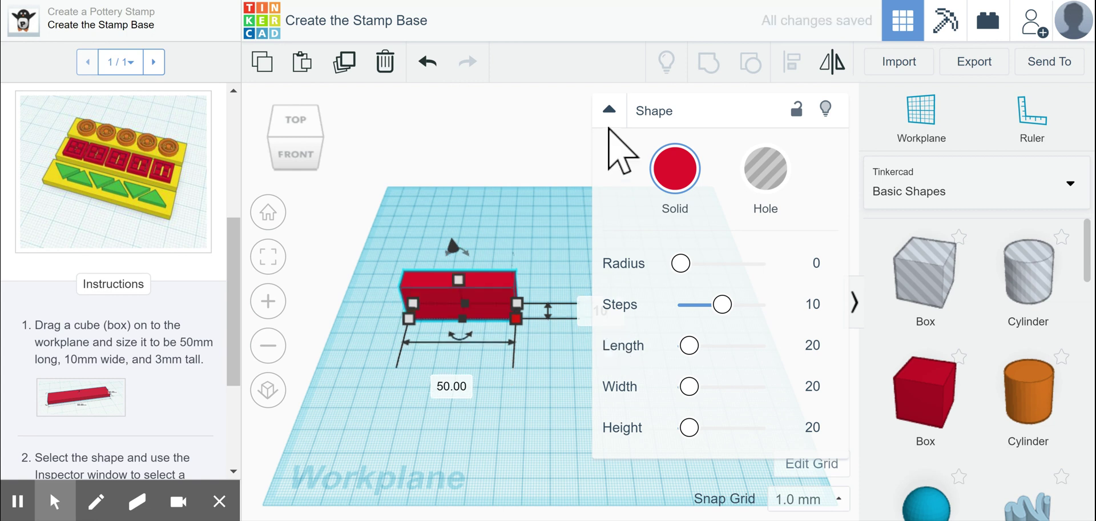
# Step: Collapse the shape's settings and set the box's height to 3 mm
pyautogui.click(610, 110)
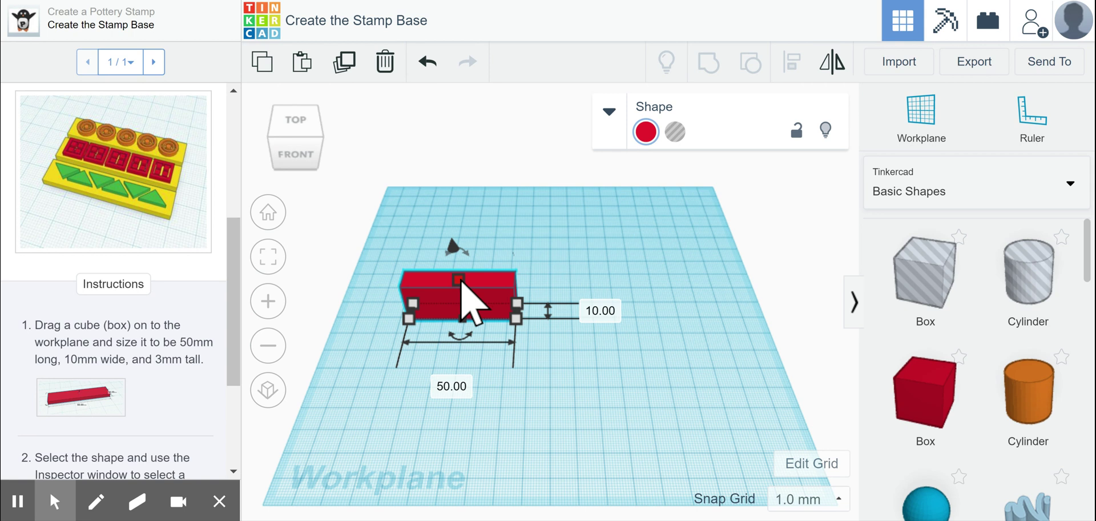
pyautogui.moveTo(462, 281)
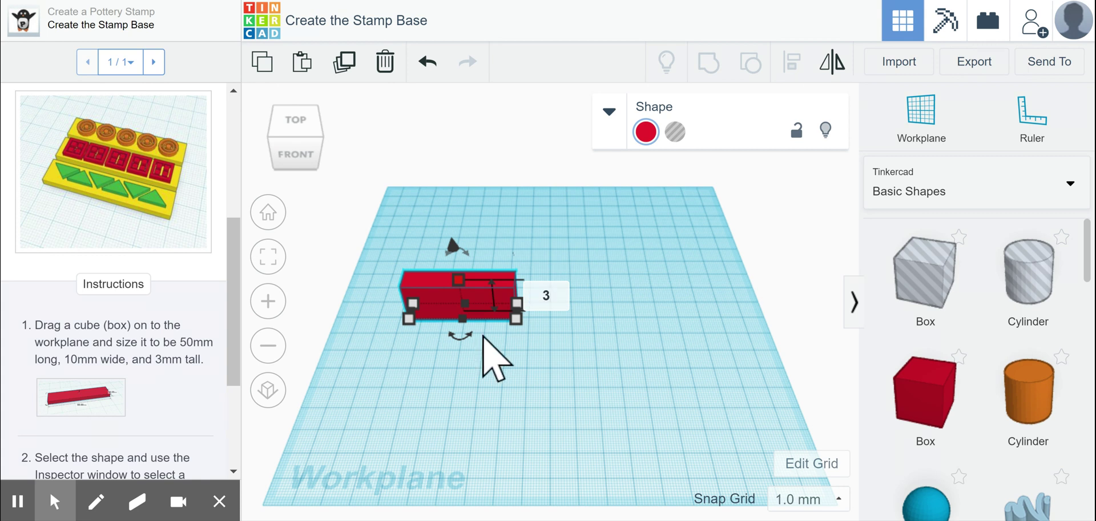
pyautogui.press('Return')
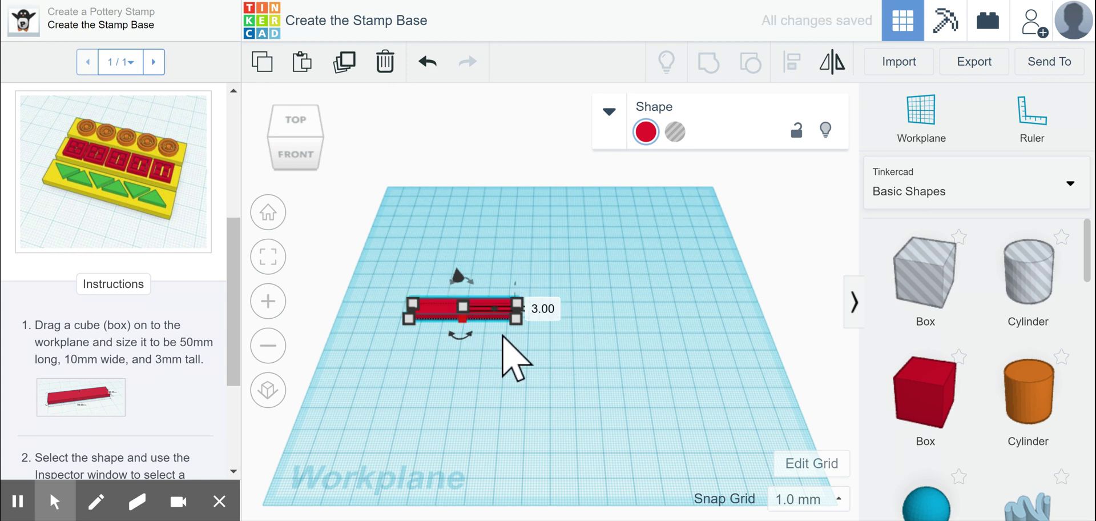
# Step: Color the stamp base yellow and continue to the next lesson, Add the Outer Ring
pyautogui.moveTo(236, 314); pyautogui.dragTo(236, 398)
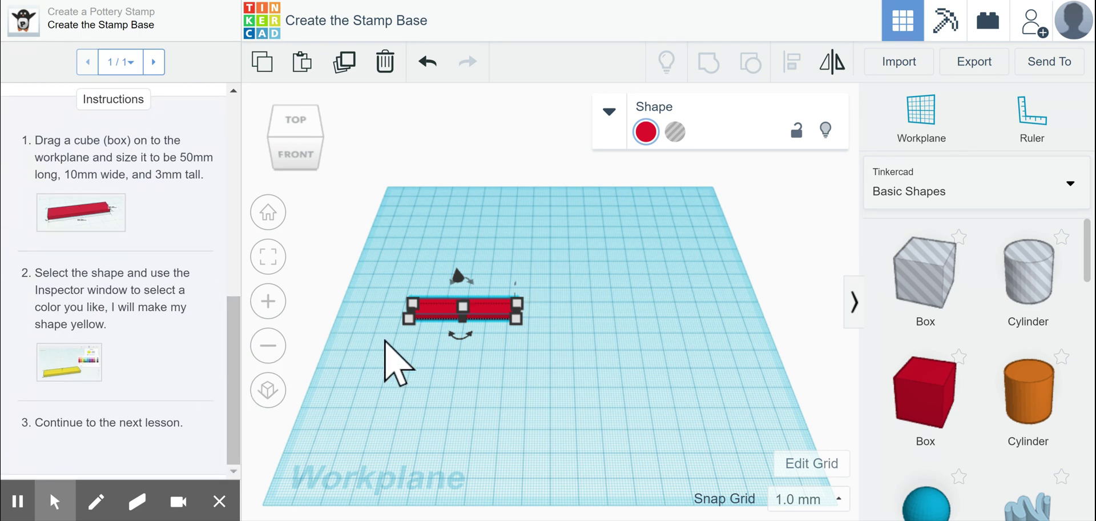
pyautogui.click(646, 131)
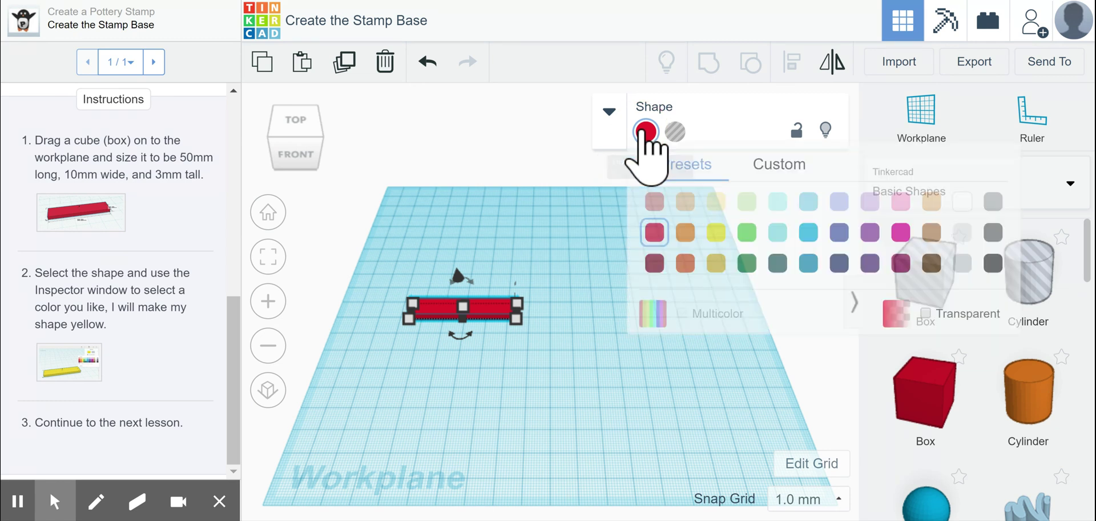
pyautogui.click(717, 222)
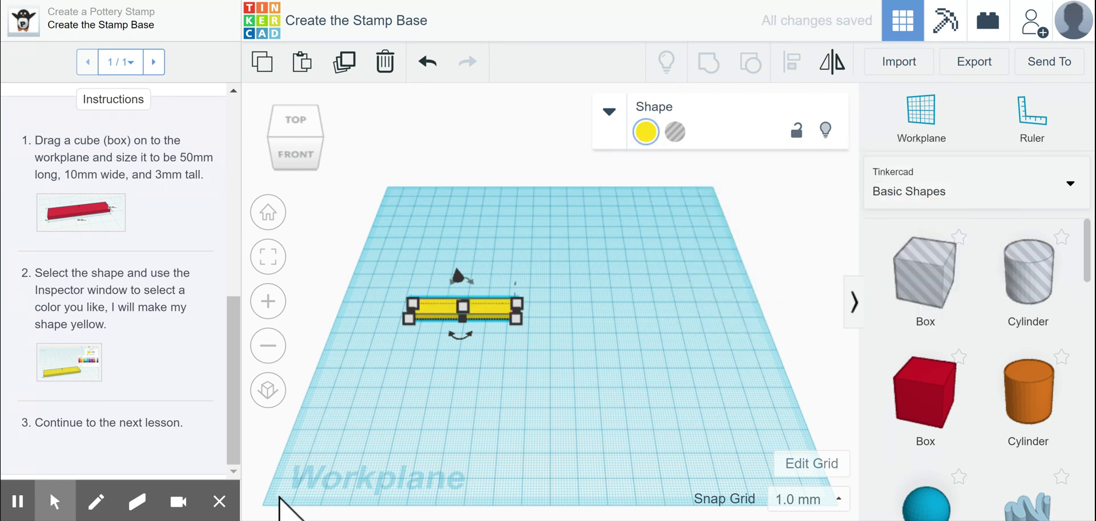
pyautogui.click(154, 64)
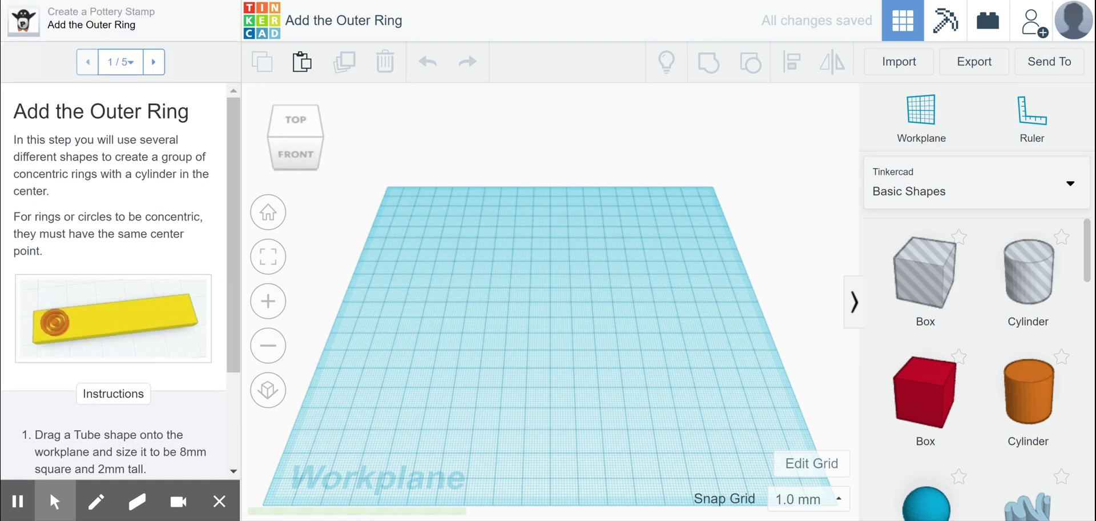
# Step: Place a Tube shape on the workplane in front of the yellow base and size its footprint to 8 by 8 mm
pyautogui.moveTo(235, 208); pyautogui.dragTo(229, 302)
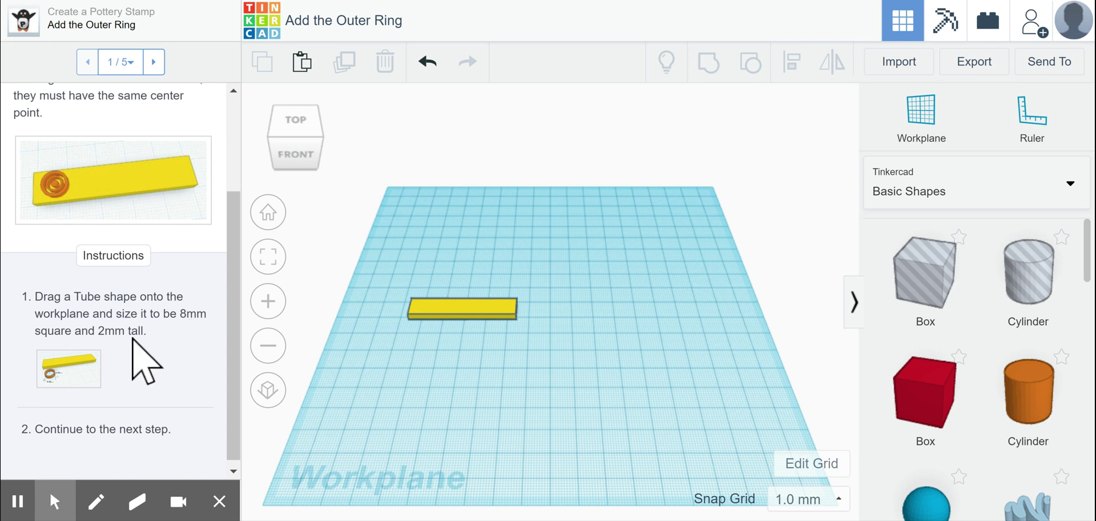
pyautogui.moveTo(1085, 257); pyautogui.dragTo(1087, 419)
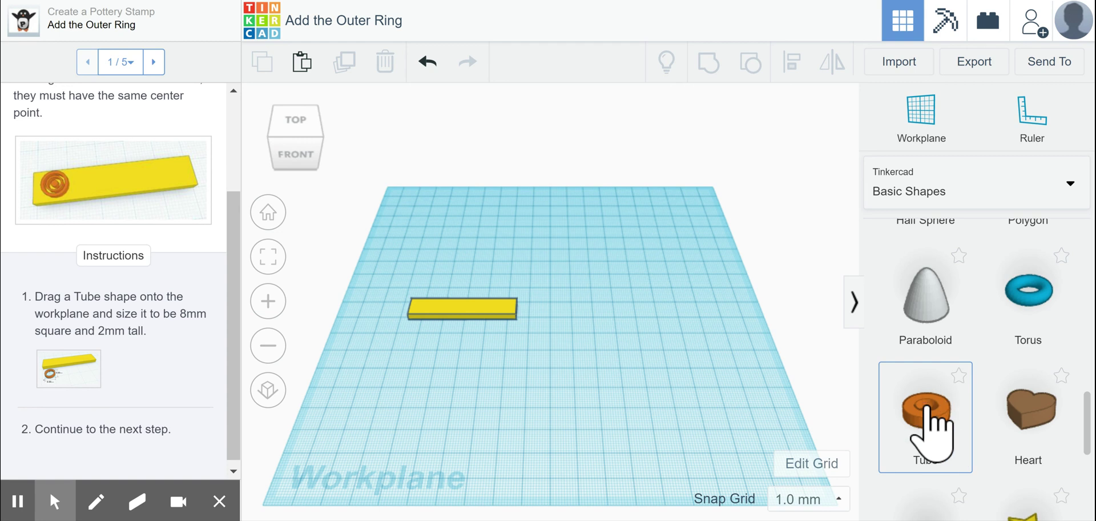
pyautogui.moveTo(928, 406); pyautogui.dragTo(562, 434)
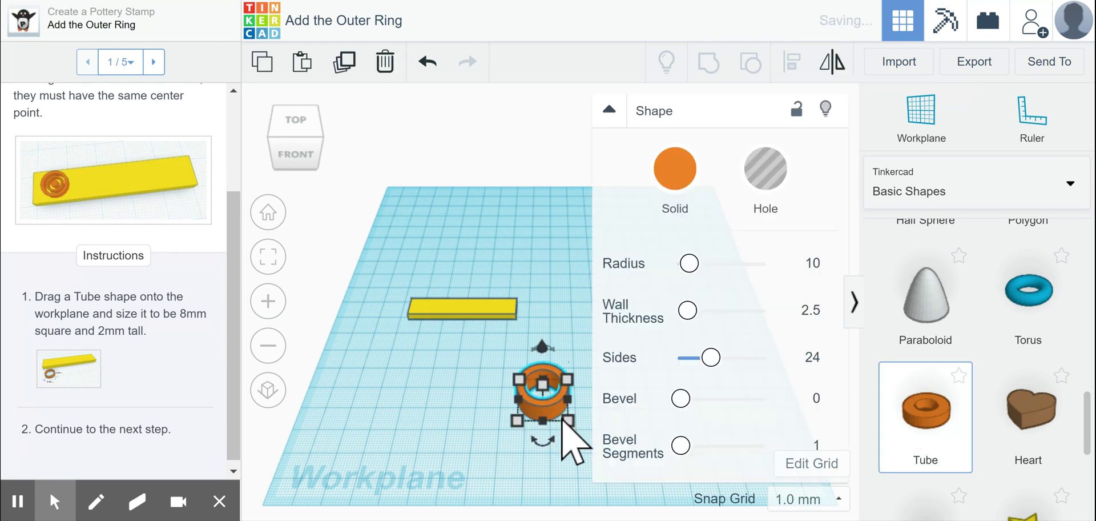
pyautogui.click(610, 110)
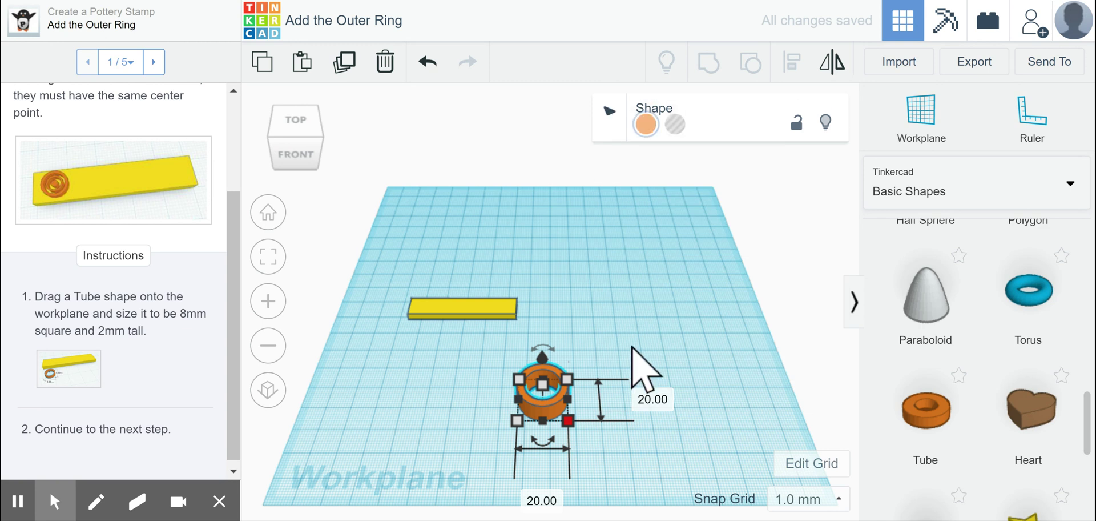
pyautogui.click(653, 399)
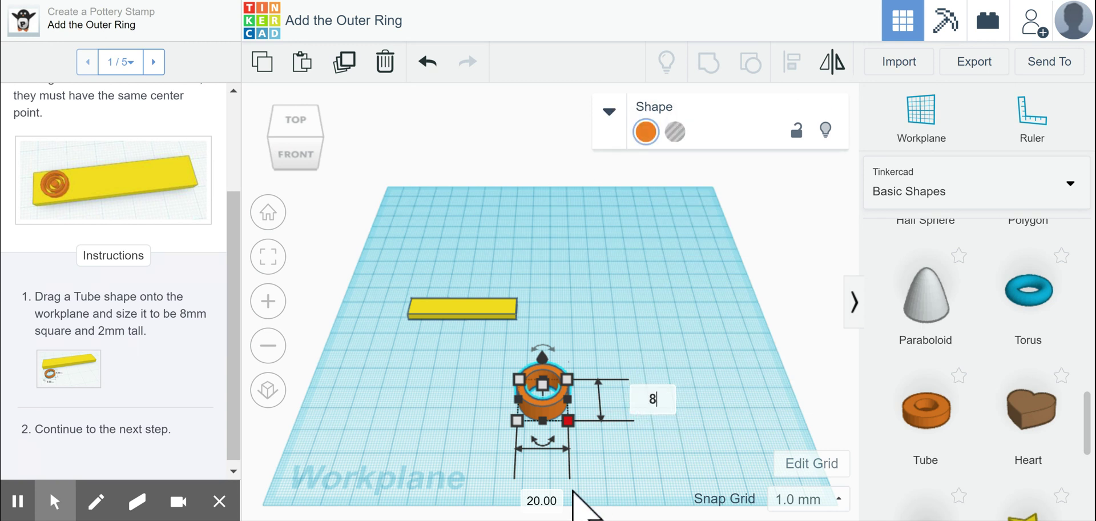
pyautogui.write('8')
pyautogui.click(541, 500)
pyautogui.write('8')
pyautogui.press('Return')
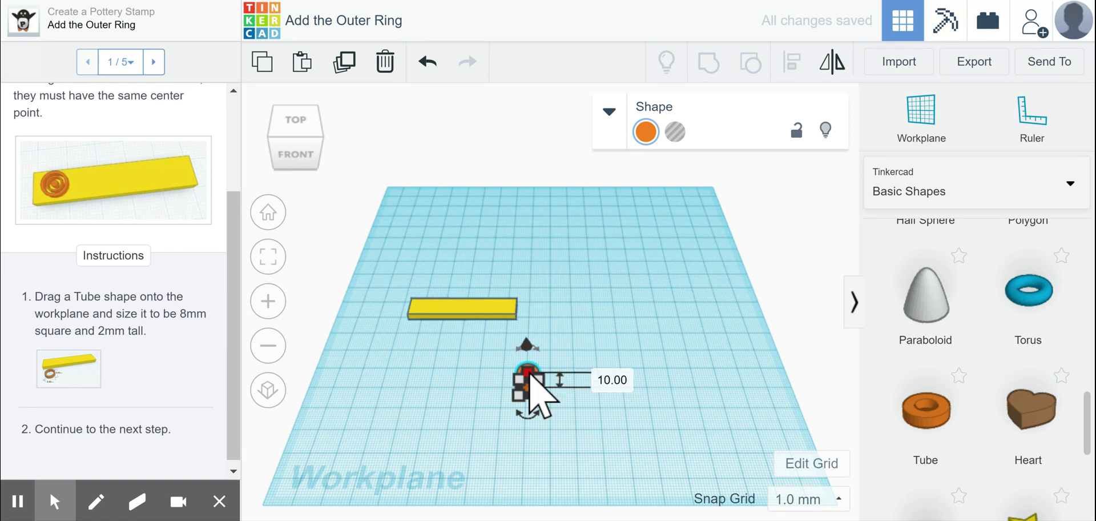
# Step: Set the outer ring's height to 2 mm and advance the lesson to Add an Inner Ring
pyautogui.click(600, 381)
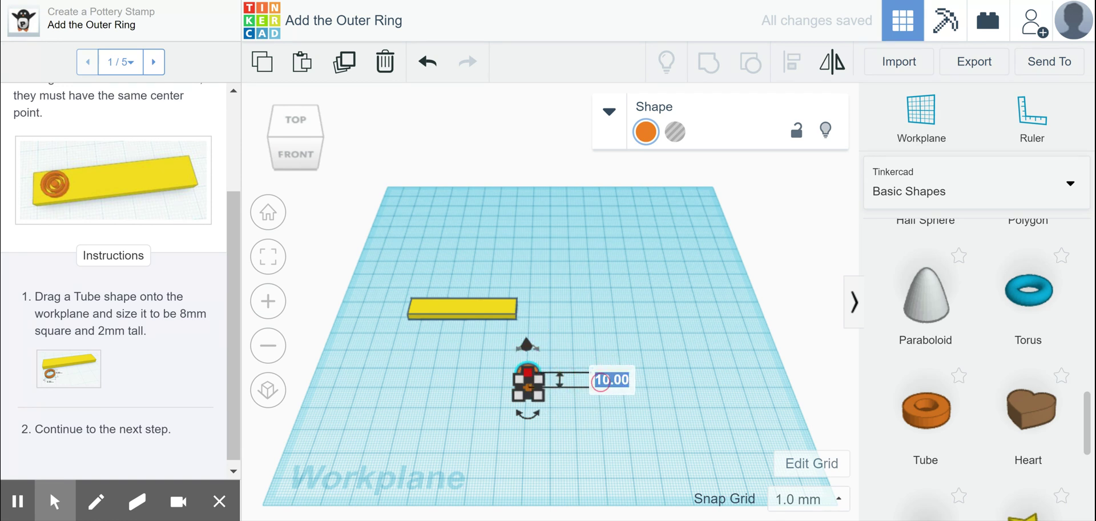
pyautogui.click(680, 345)
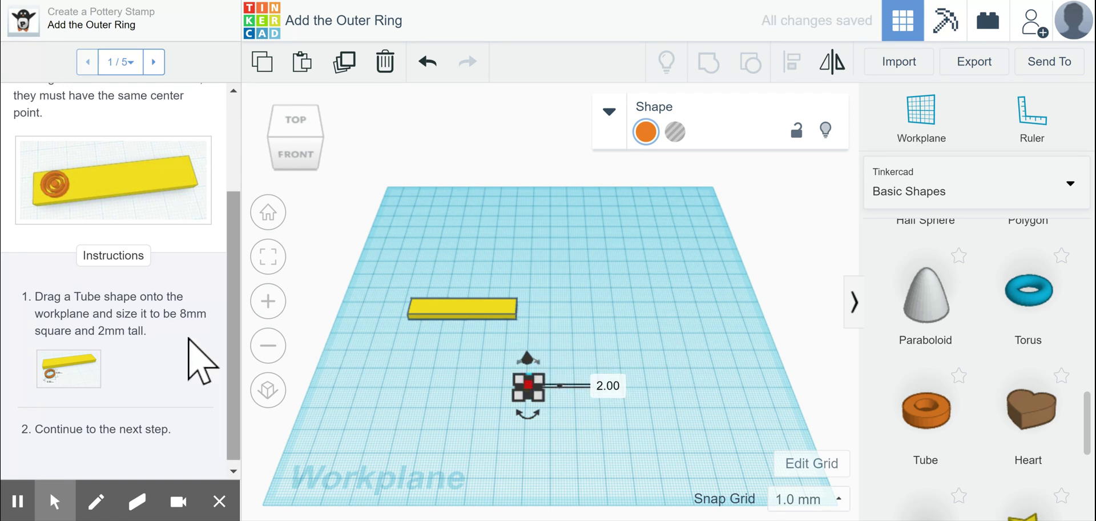
pyautogui.click(154, 62)
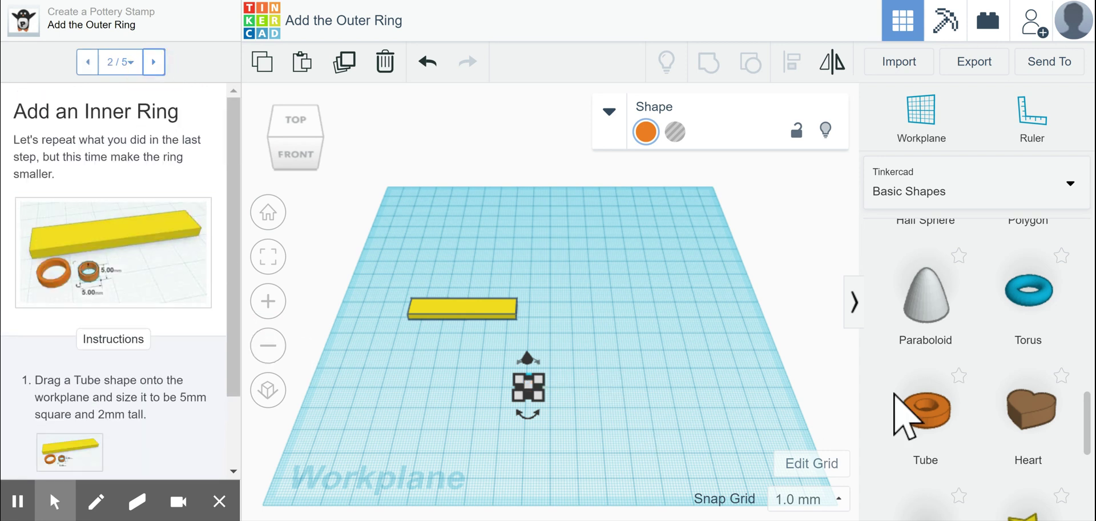
# Step: Place a second Tube beside the outer ring and size its footprint to 5 by 5 mm
pyautogui.moveTo(879, 449); pyautogui.dragTo(602, 367)
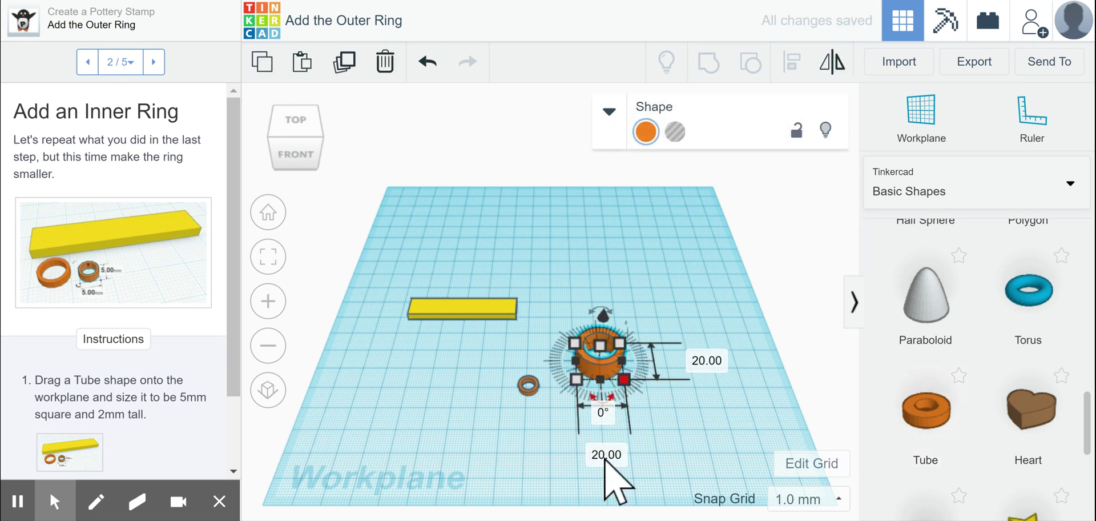
pyautogui.click(605, 456)
pyautogui.click(707, 361)
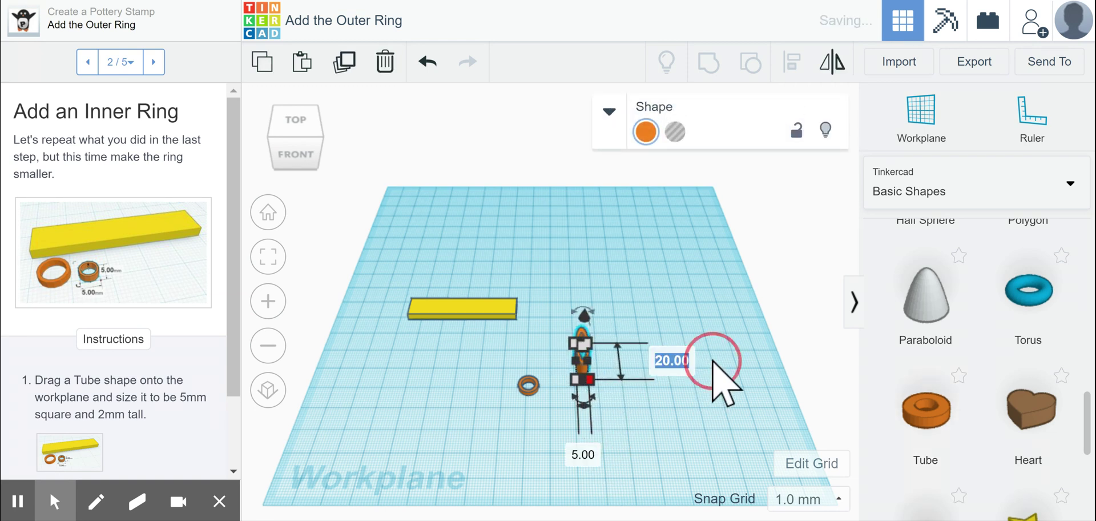
pyautogui.write('5')
pyautogui.press('Return')
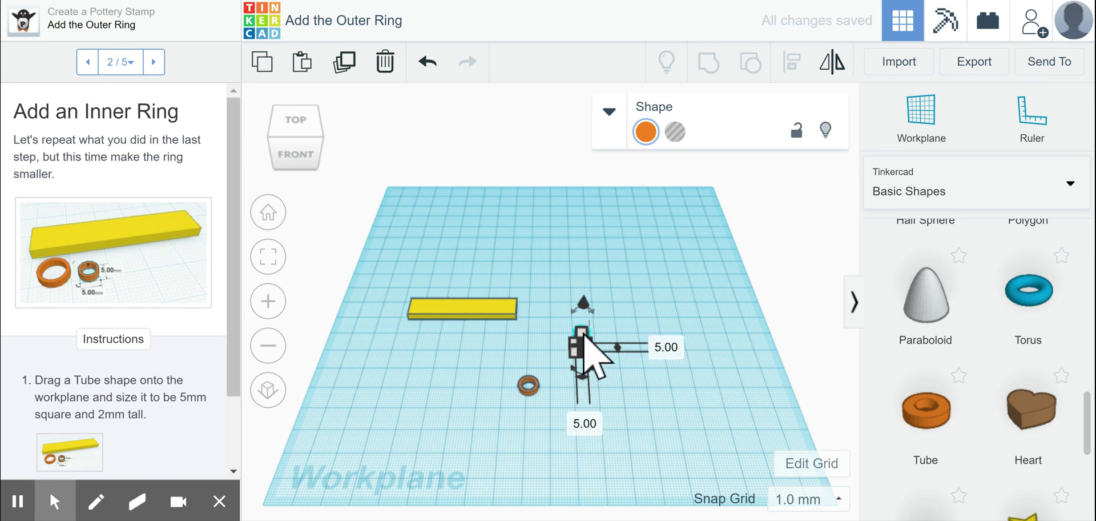
# Step: Set the inner ring's height to 2 mm, deselect it, and advance the lesson to step 3 of 5
pyautogui.click(665, 340)
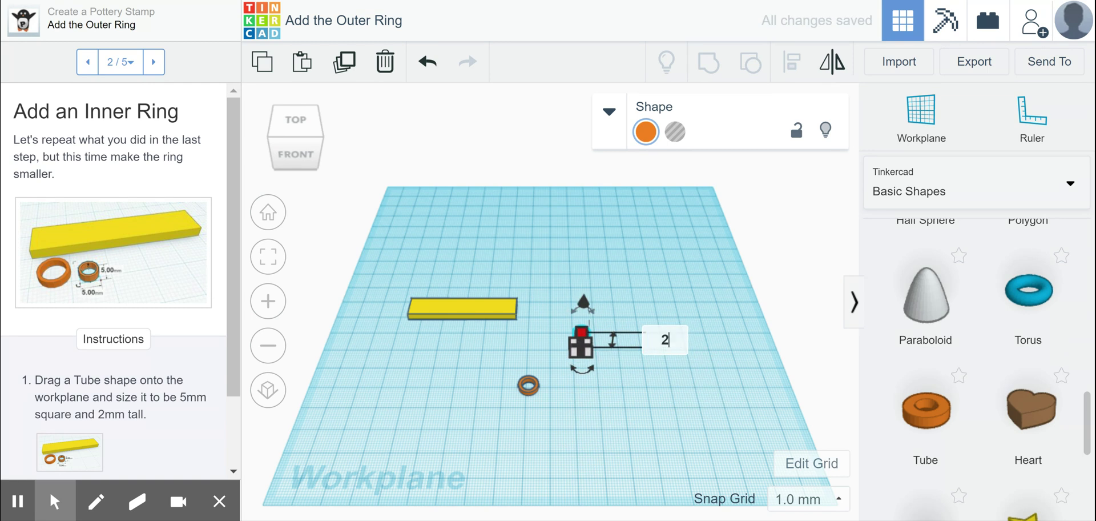
pyautogui.press('Return')
pyautogui.click(578, 426)
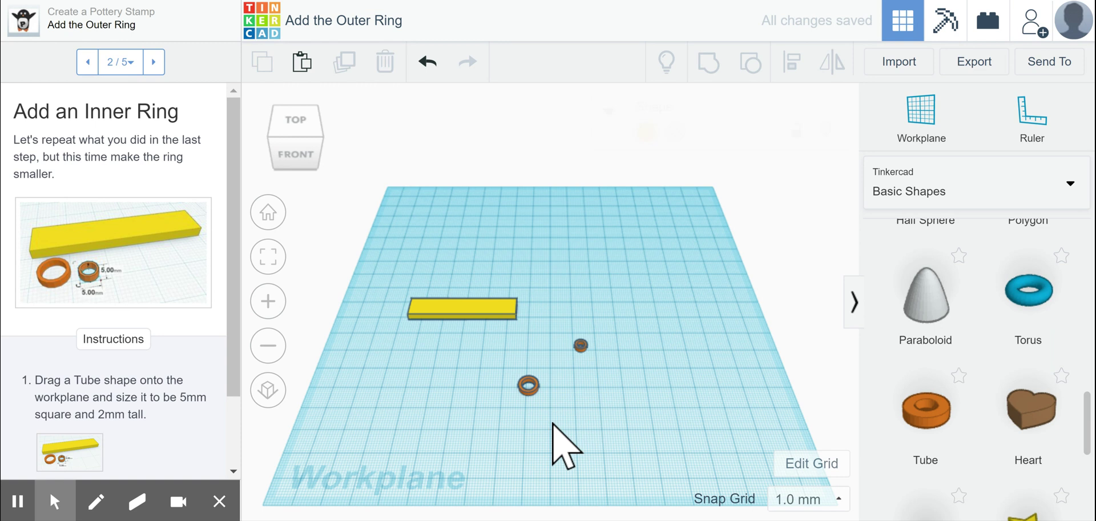
pyautogui.moveTo(233, 249); pyautogui.dragTo(244, 379)
pyautogui.click(153, 62)
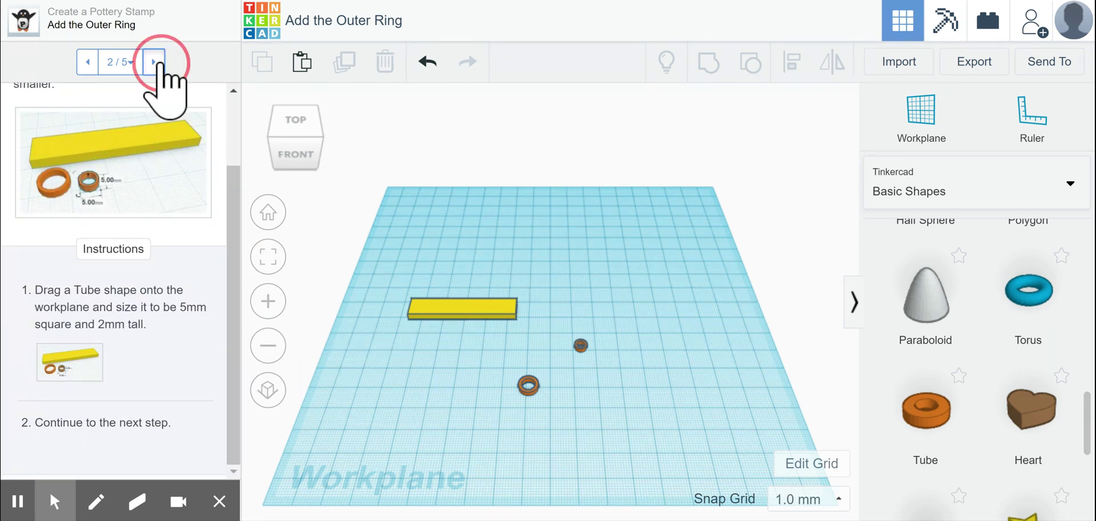
# Step: Place a solid orange Cylinder near the two rings and size its footprint to 2 by 2 mm
pyautogui.moveTo(234, 182); pyautogui.dragTo(227, 278)
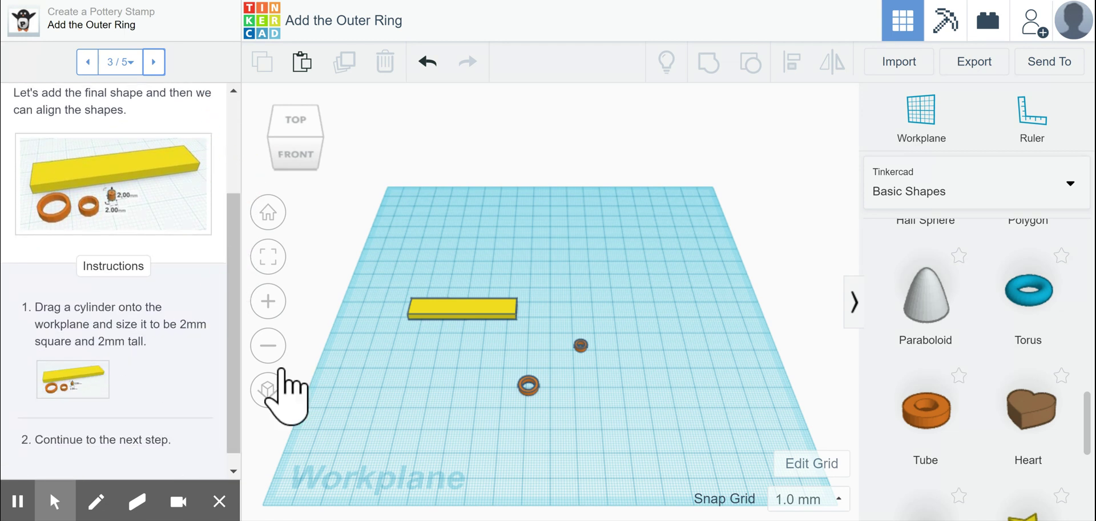
pyautogui.scroll(1, 1045, 368)
pyautogui.scroll(10, 1051, 371)
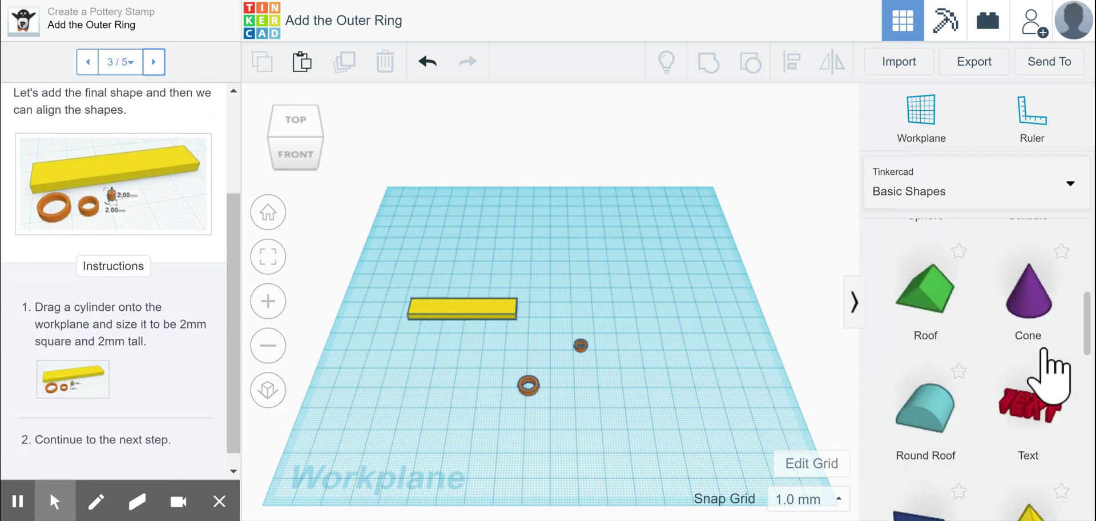
pyautogui.moveTo(1028, 450); pyautogui.dragTo(613, 421)
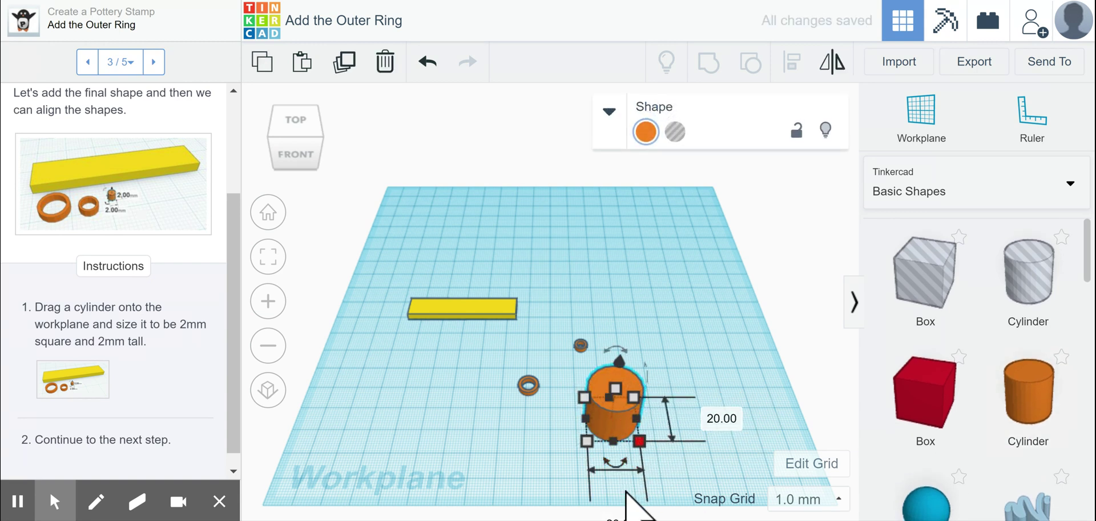
pyautogui.scroll(-3, 627, 491)
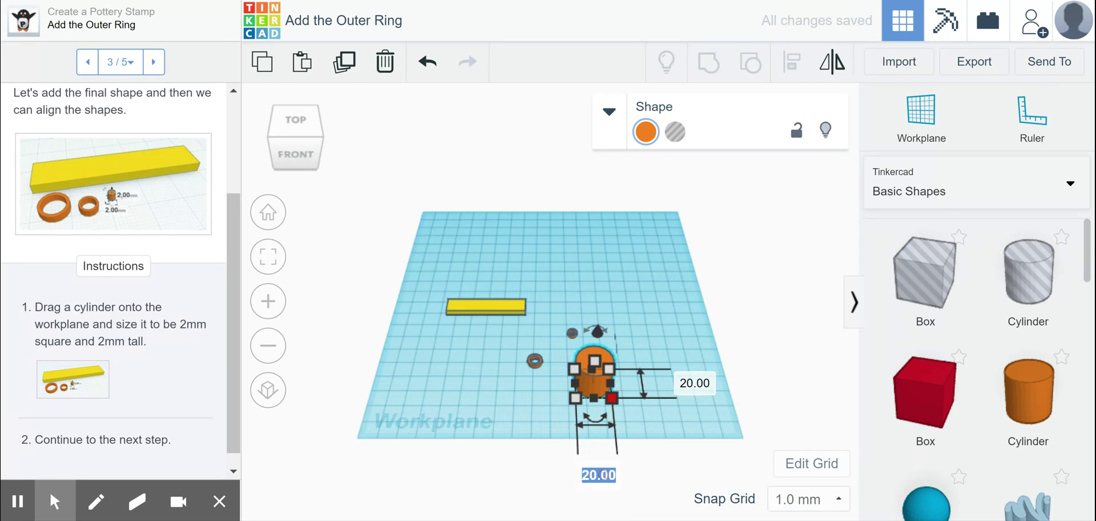
pyautogui.write('2')
pyautogui.click(694, 385)
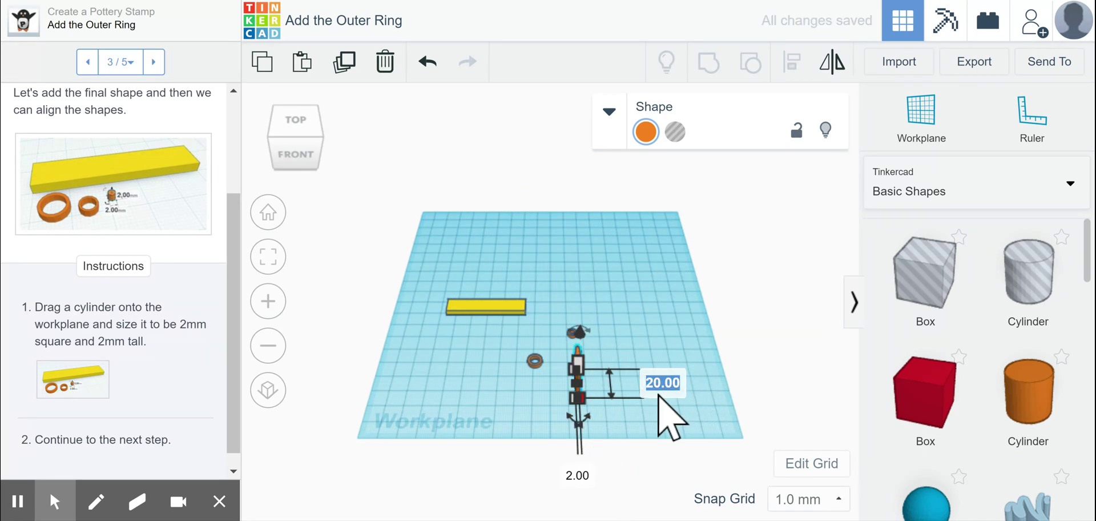
pyautogui.write('2')
pyautogui.press('Return')
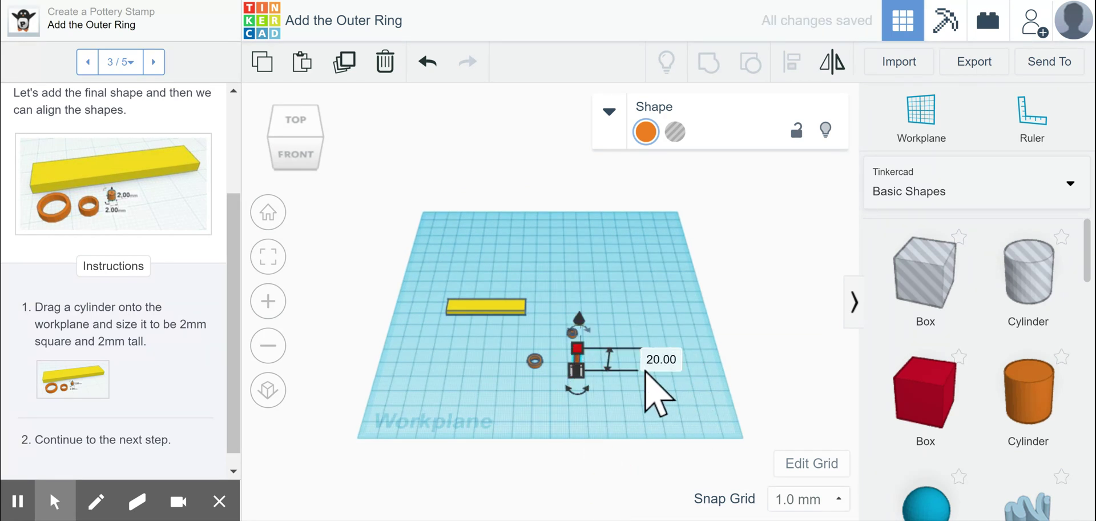
# Step: Set the orange cylinder's height to 2 mm and advance the lesson to Align Your Shapes
pyautogui.click(669, 368)
pyautogui.press('Return')
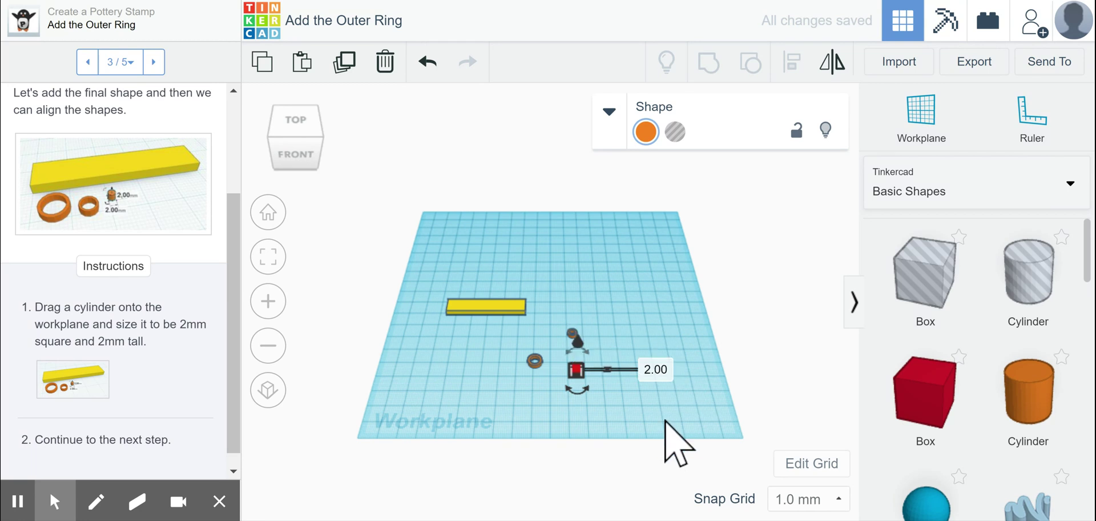
pyautogui.click(153, 63)
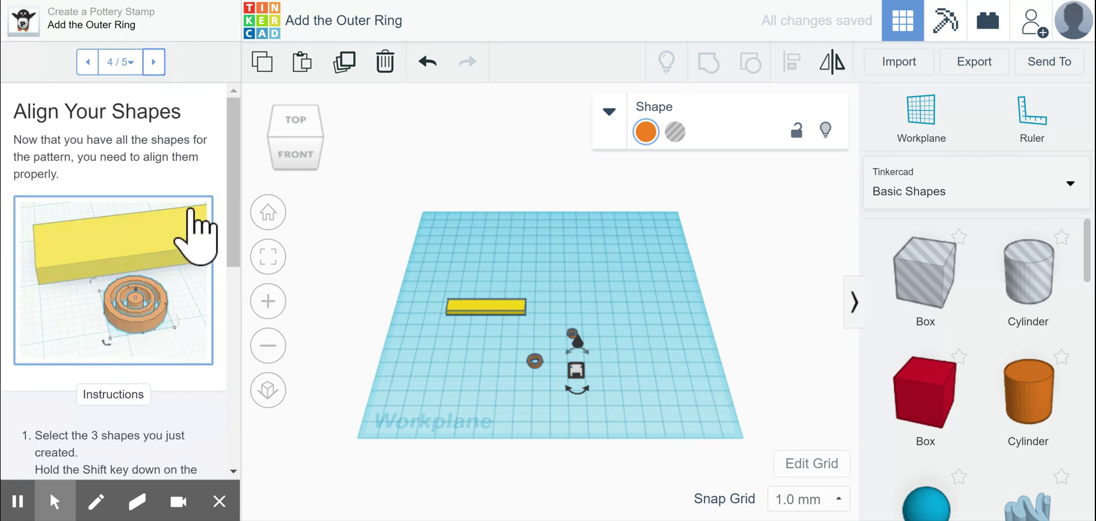
# Step: Select the two rings and the cylinder and align their centers in both horizontal directions so they become concentric
pyautogui.moveTo(235, 157); pyautogui.dragTo(233, 236)
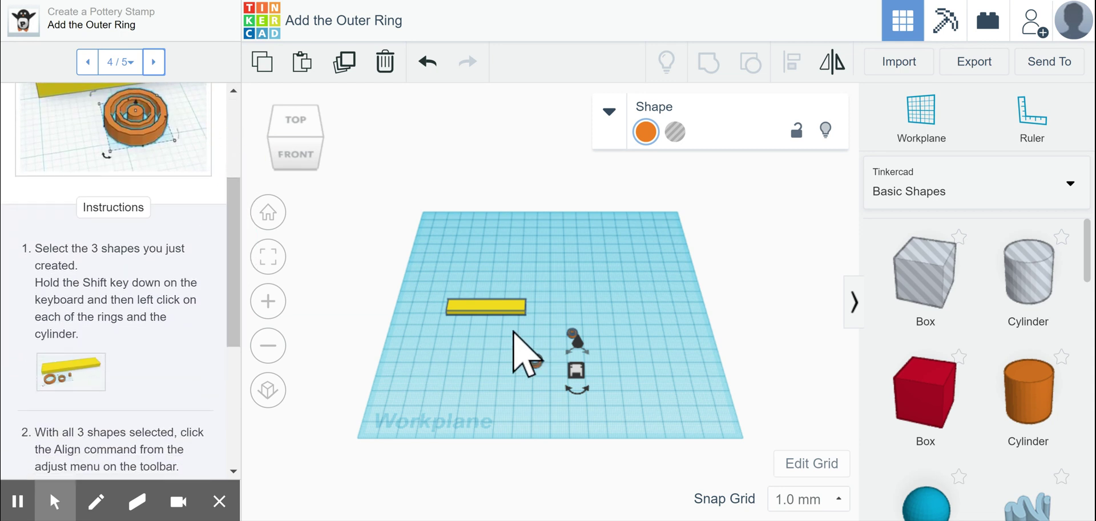
pyautogui.moveTo(512, 327); pyautogui.dragTo(609, 416)
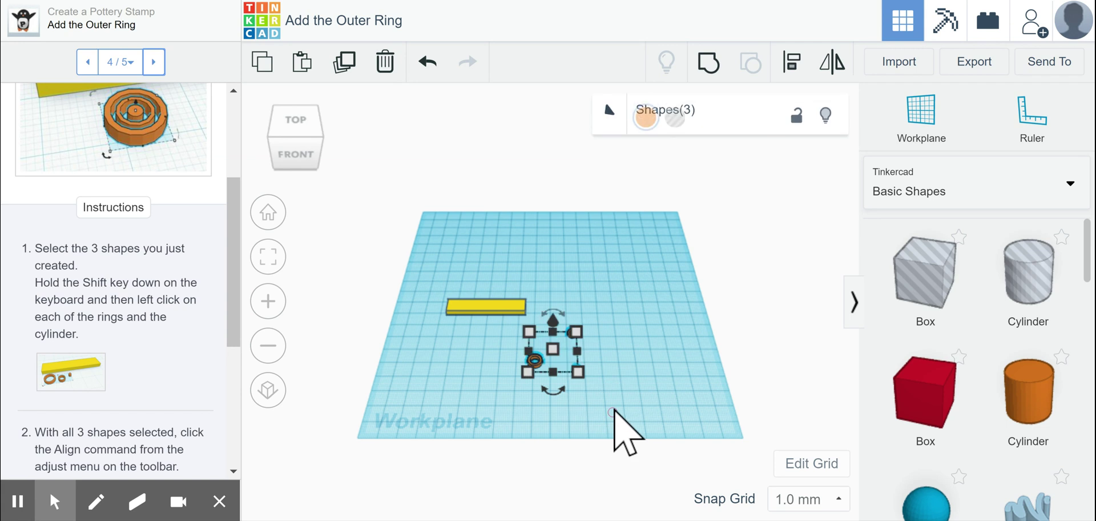
pyautogui.click(791, 65)
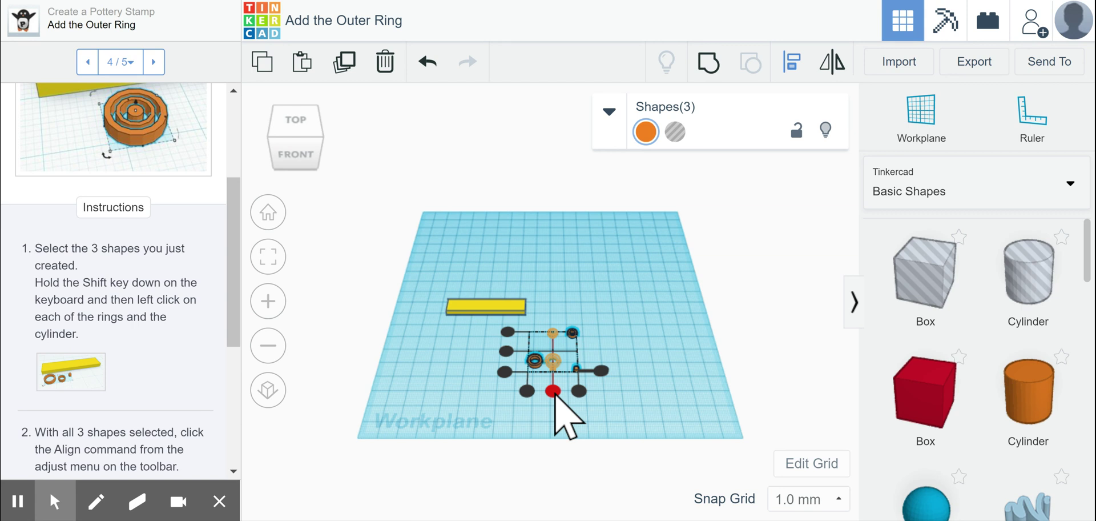
pyautogui.click(553, 391)
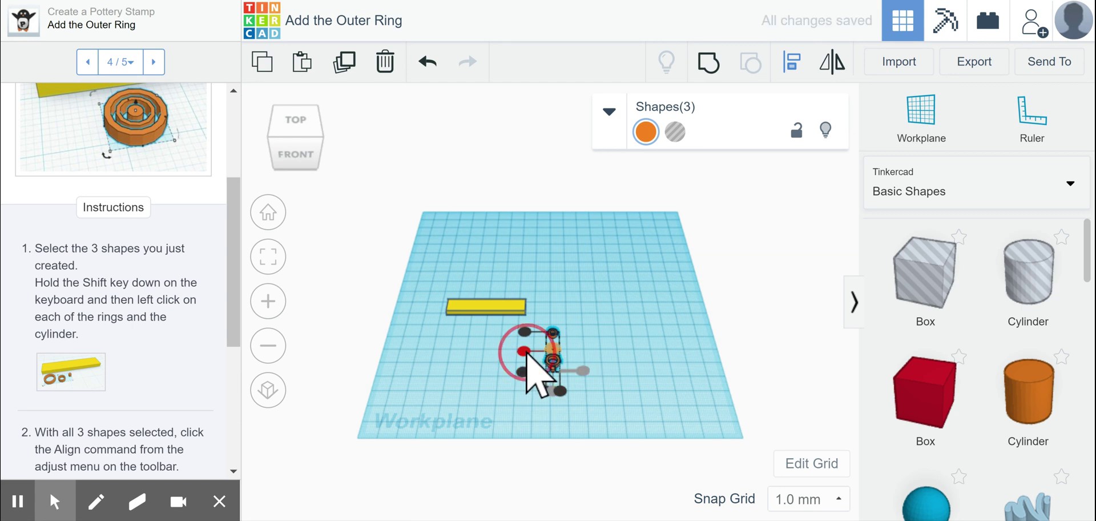
pyautogui.click(523, 355)
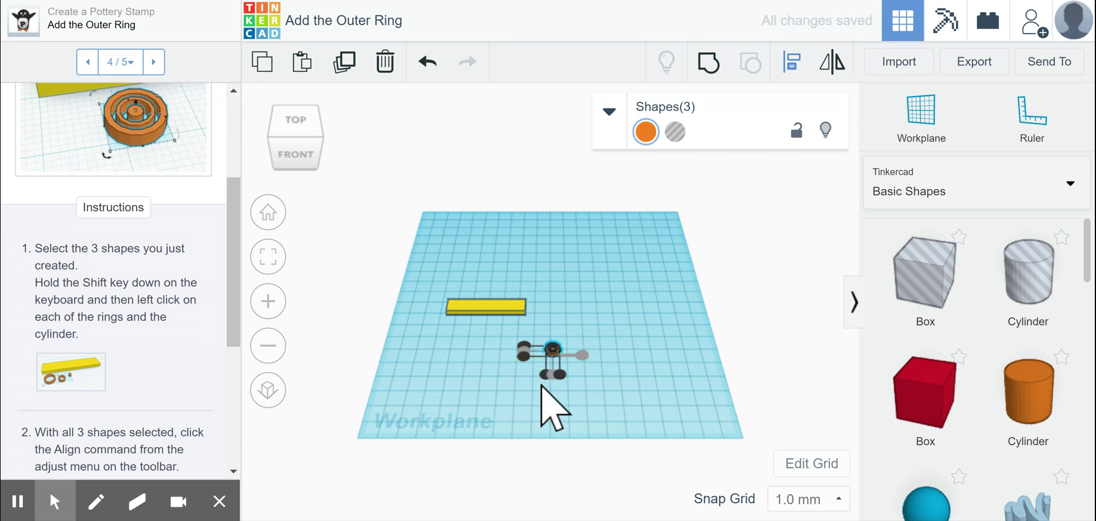
pyautogui.scroll(2, 543, 387)
pyautogui.scroll(5, 503, 423)
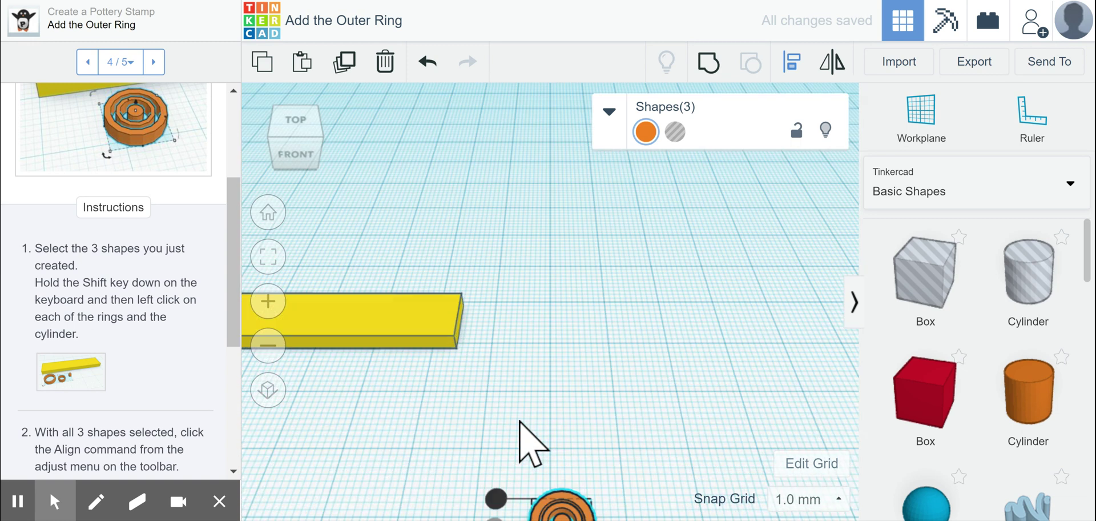
pyautogui.click(268, 258)
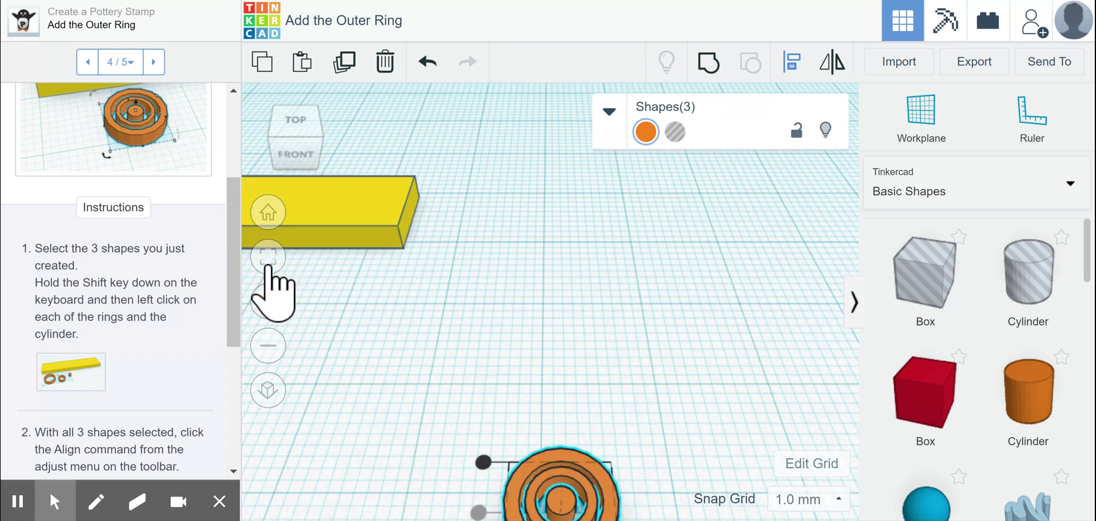
pyautogui.scroll(-2, 545, 334)
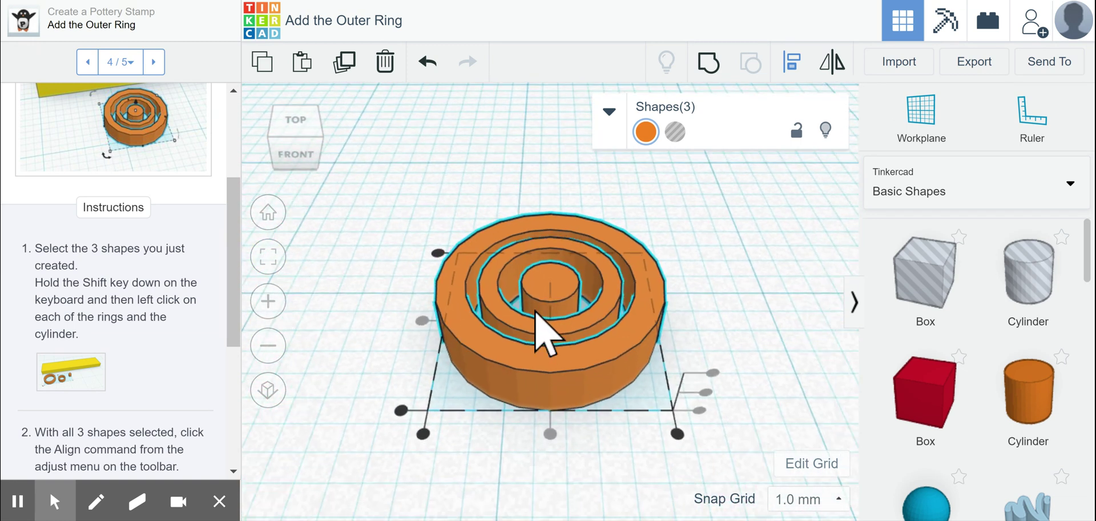
# Step: Group the aligned rings and cylinder into one shape and advance to the Move Your Rings to the Base lesson
pyautogui.moveTo(228, 254); pyautogui.dragTo(237, 391)
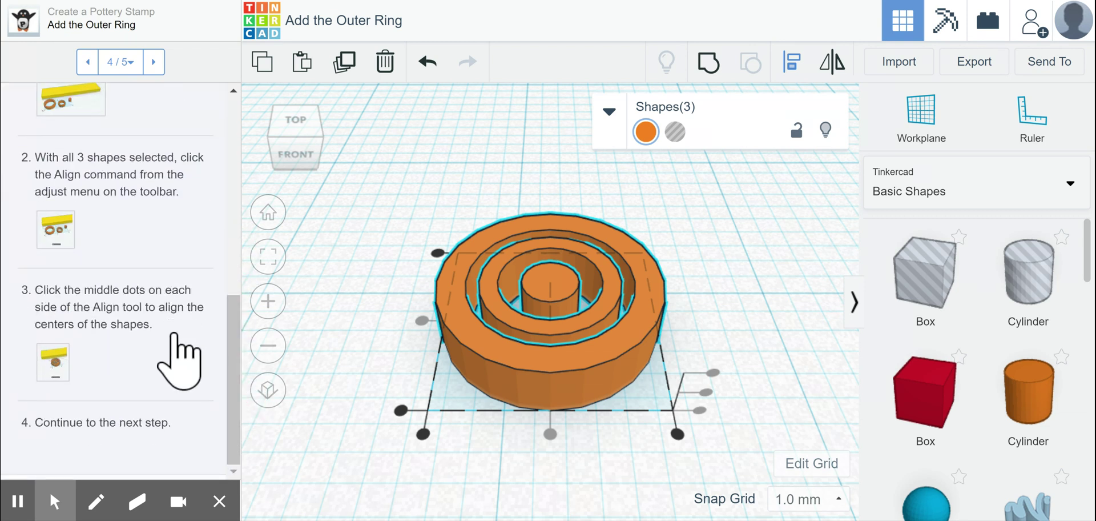
pyautogui.click(708, 67)
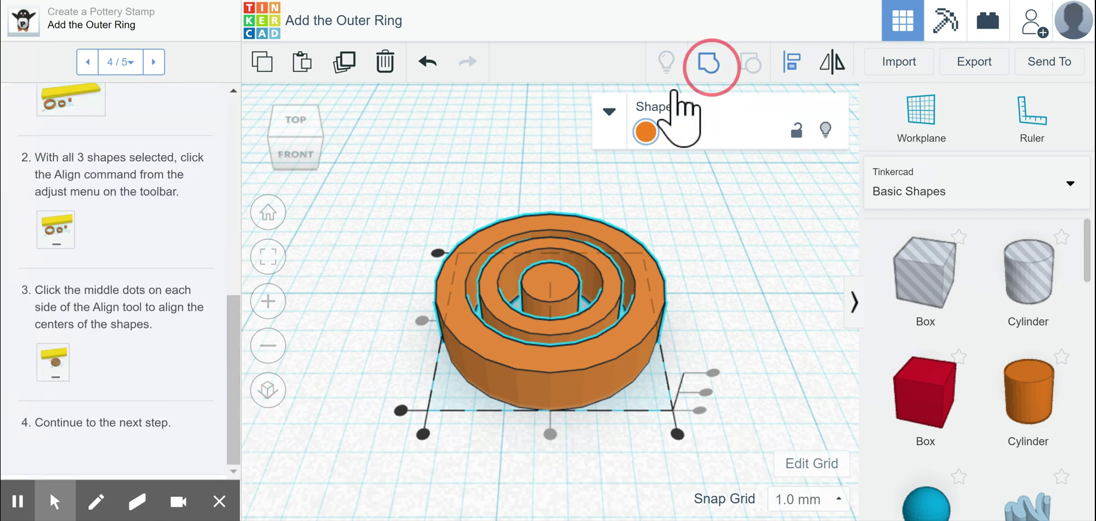
pyautogui.click(159, 60)
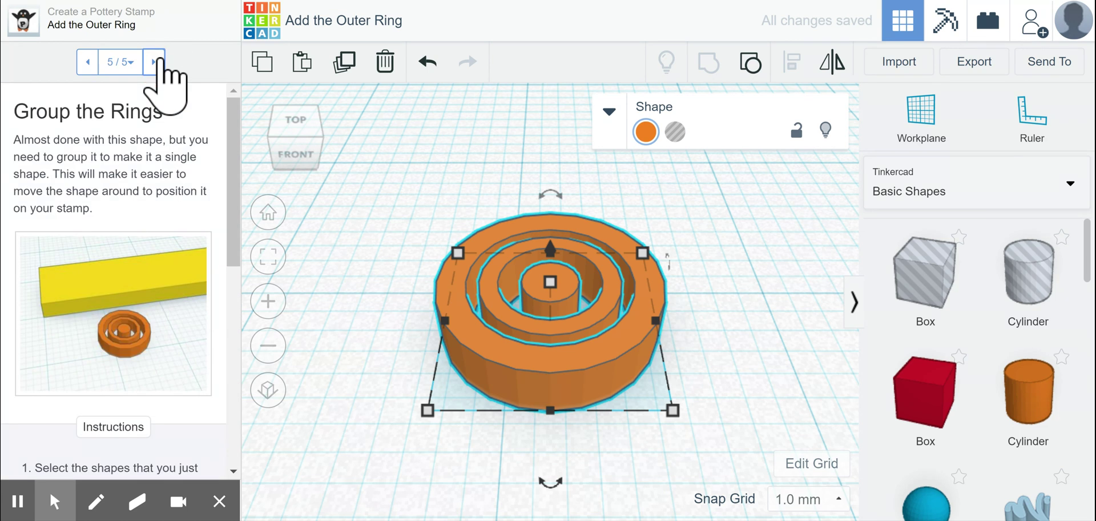
pyautogui.scroll(-3, 98, 368)
pyautogui.scroll(-5, 98, 351)
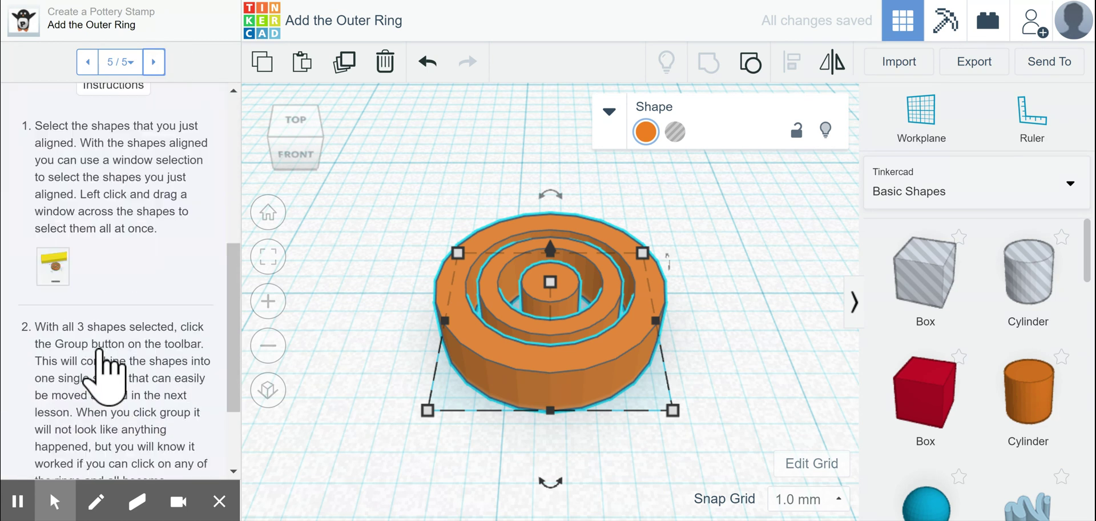
pyautogui.scroll(-1, 106, 338)
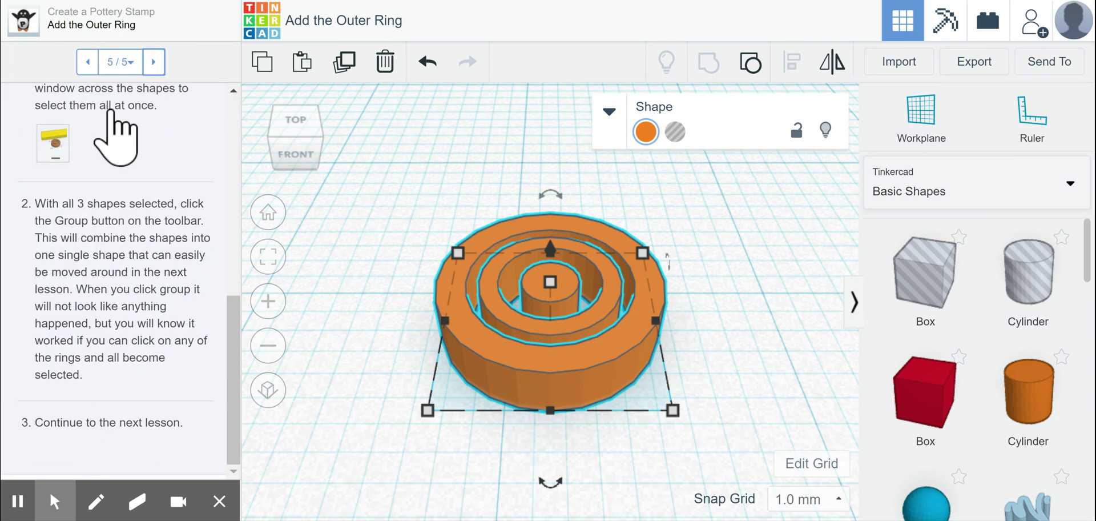
pyautogui.click(153, 61)
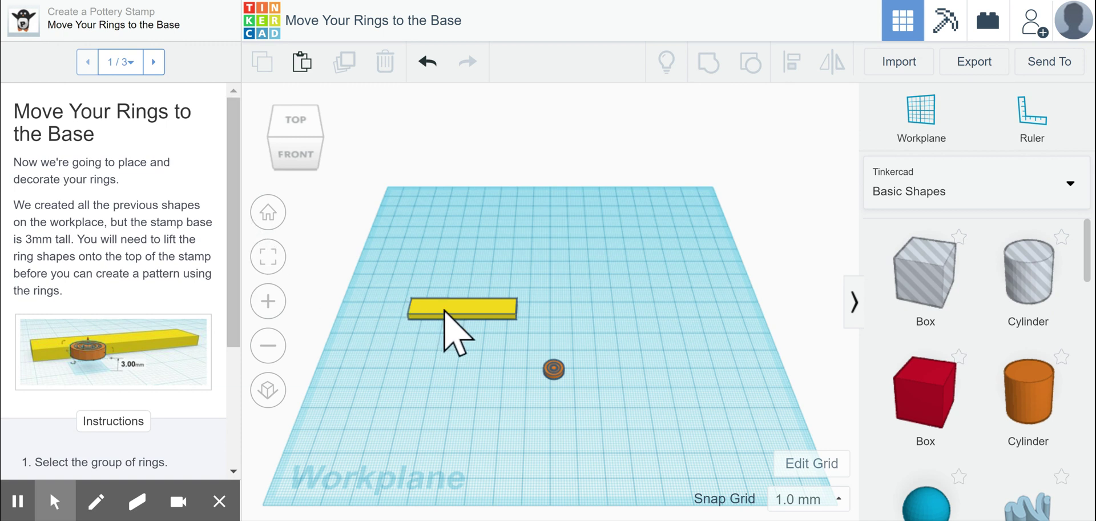
# Step: Shift the yellow base sideways to the right and place a temporary workplane on its top face
pyautogui.moveTo(446, 312); pyautogui.dragTo(498, 315)
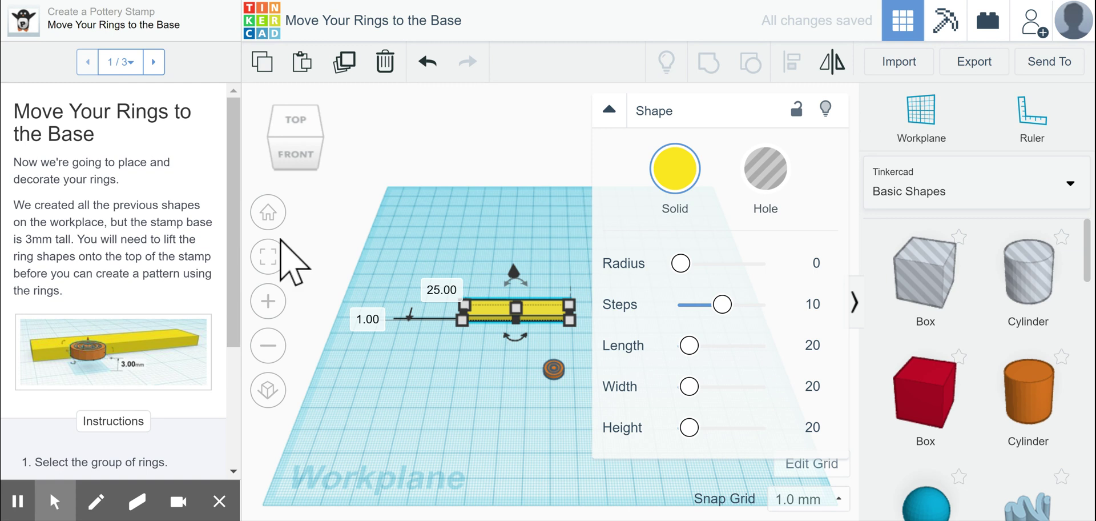
pyautogui.click(269, 257)
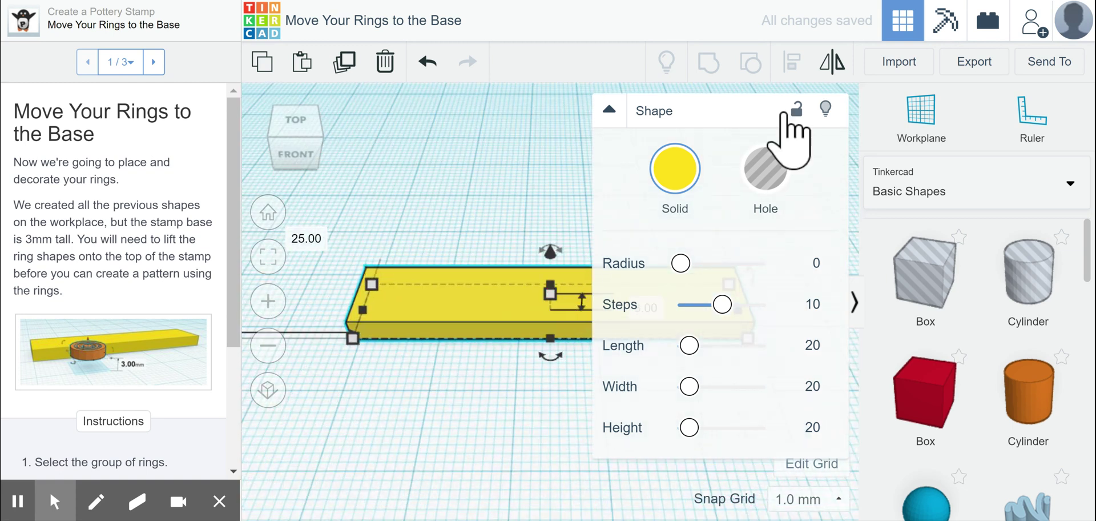
pyautogui.click(911, 127)
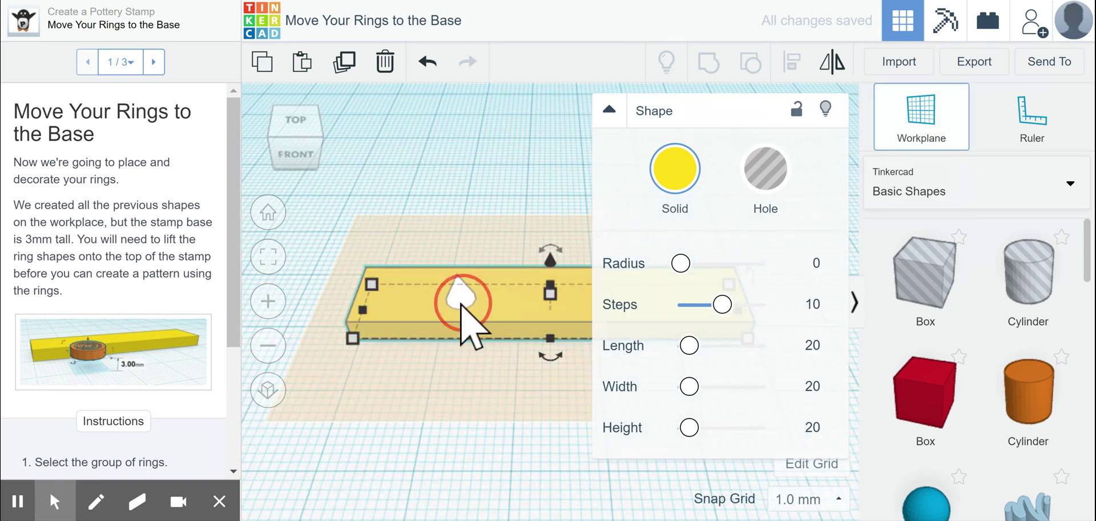
pyautogui.click(460, 308)
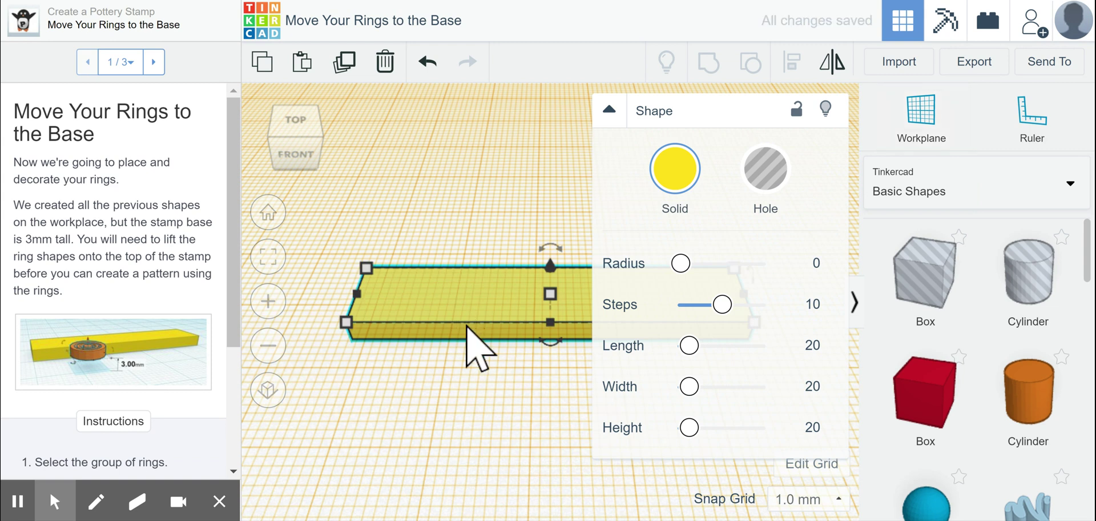
pyautogui.click(610, 110)
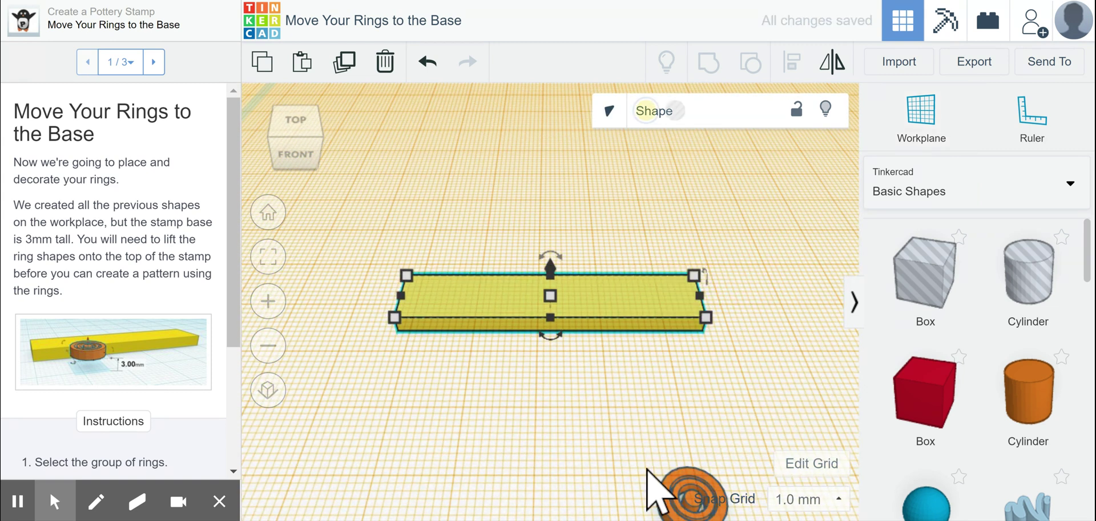
# Step: Move the ring group onto the left end of the base's top face and advance the lesson to step 2 of 3
pyautogui.click(665, 499)
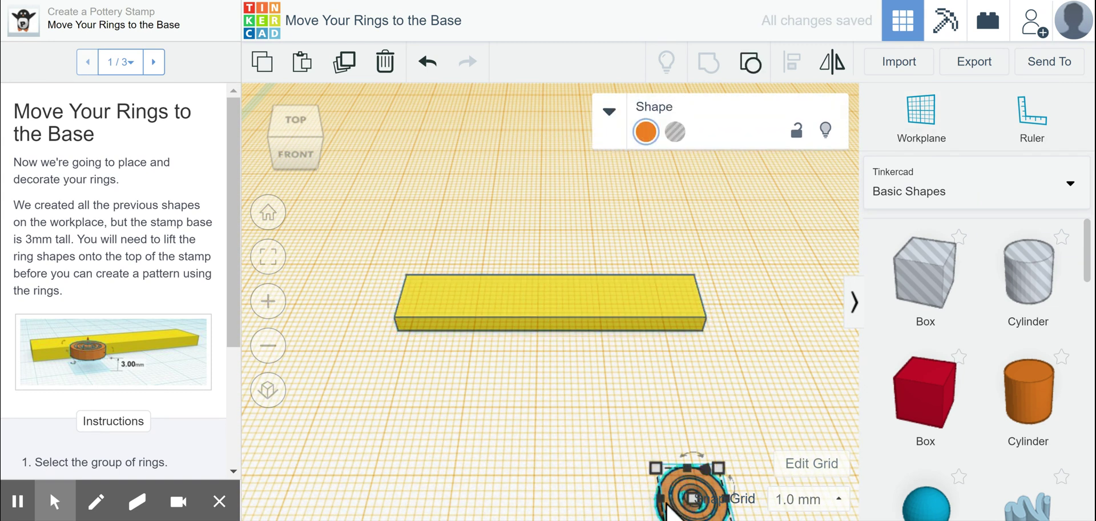
pyautogui.moveTo(664, 492); pyautogui.dragTo(665, 488)
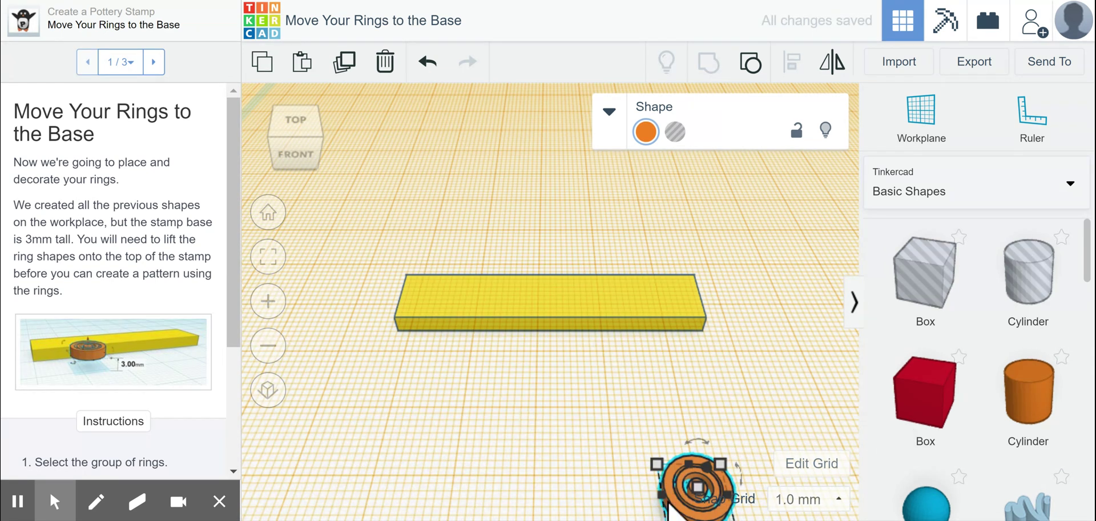
pyautogui.moveTo(670, 503); pyautogui.dragTo(420, 295)
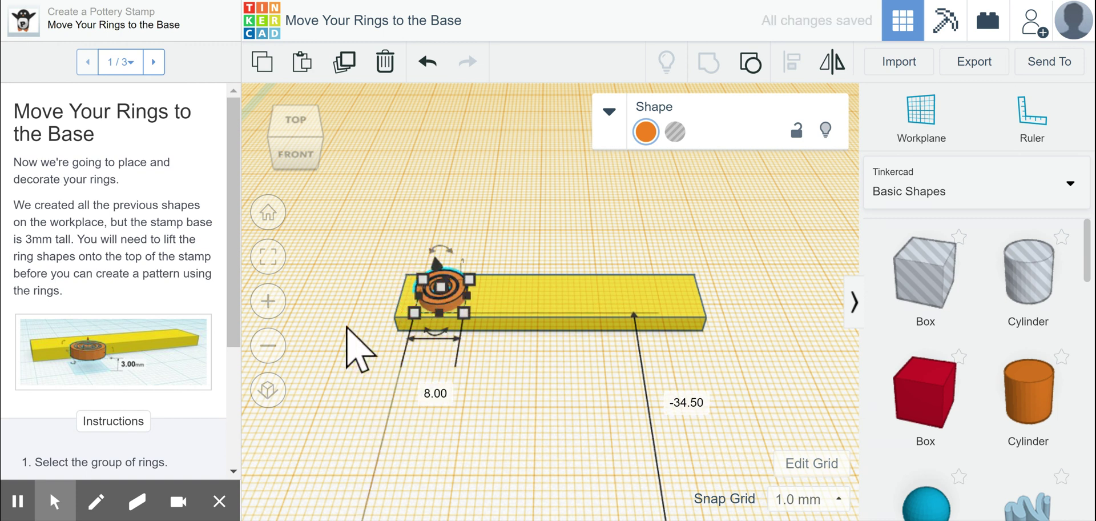
pyautogui.moveTo(417, 224); pyautogui.dragTo(409, 314, button='right')
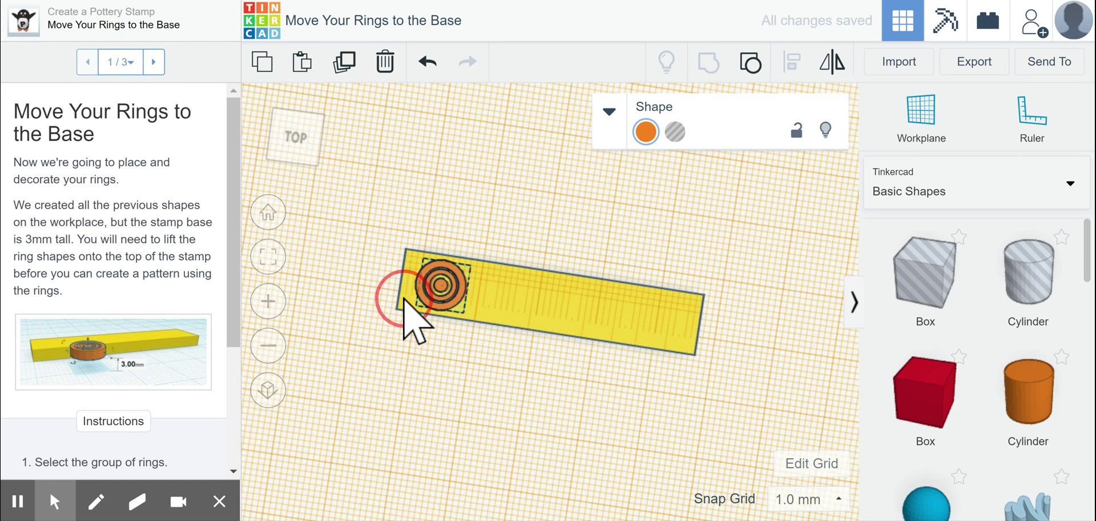
pyautogui.moveTo(233, 271); pyautogui.dragTo(233, 437)
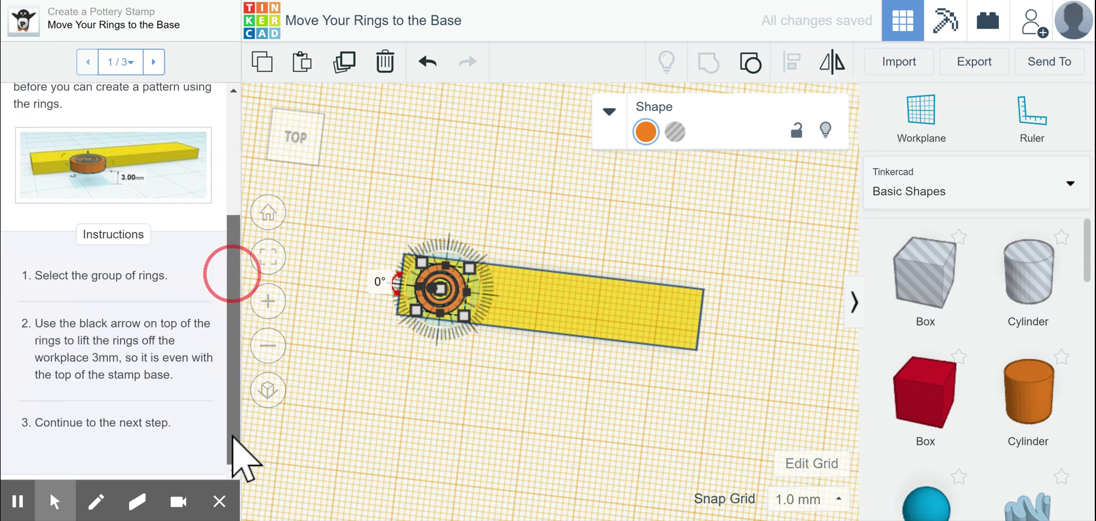
pyautogui.click(153, 61)
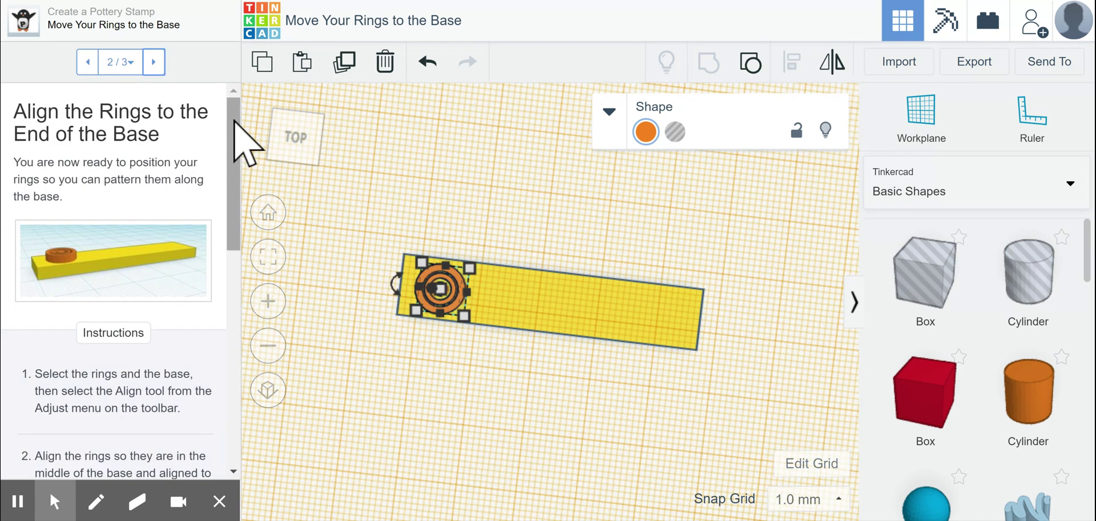
# Step: Return the workplane from the top of the base to the original ground plane
pyautogui.moveTo(230, 121); pyautogui.dragTo(239, 343)
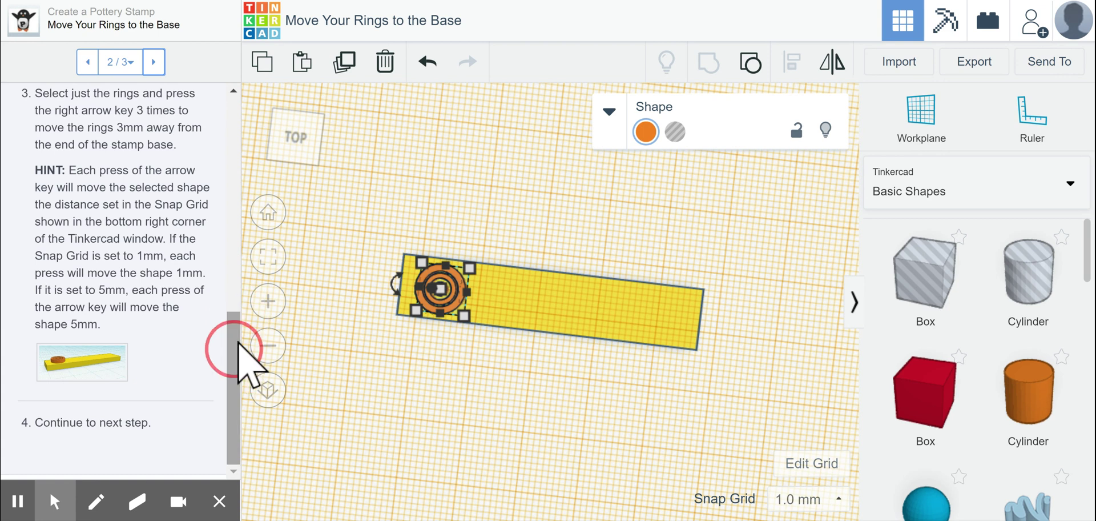
pyautogui.click(913, 110)
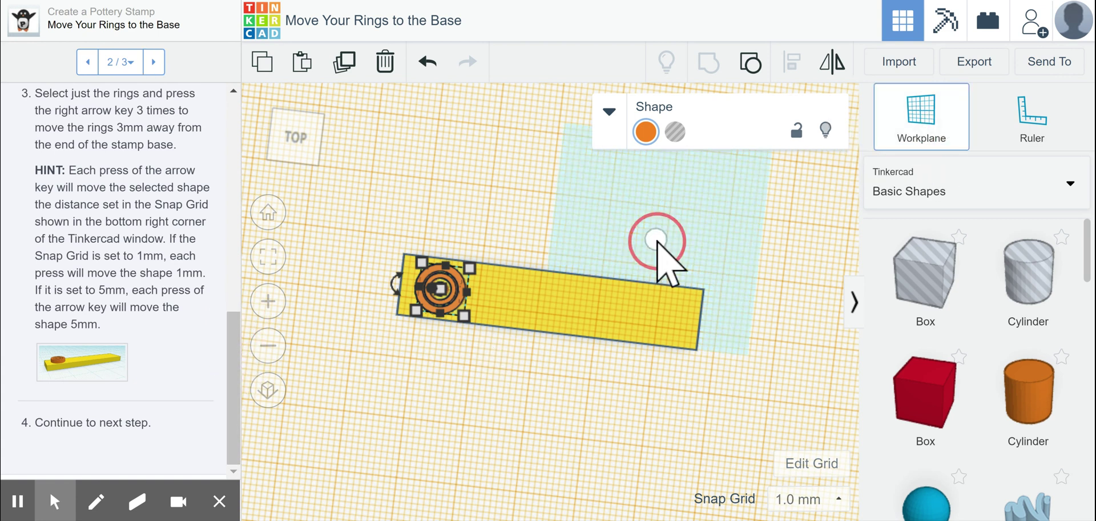
pyautogui.click(657, 240)
# Step: Select the ring group and the base and align them flush at the base's left end, centered across its width
pyautogui.moveTo(526, 435); pyautogui.dragTo(549, 334, button='right')
pyautogui.click(440, 291)
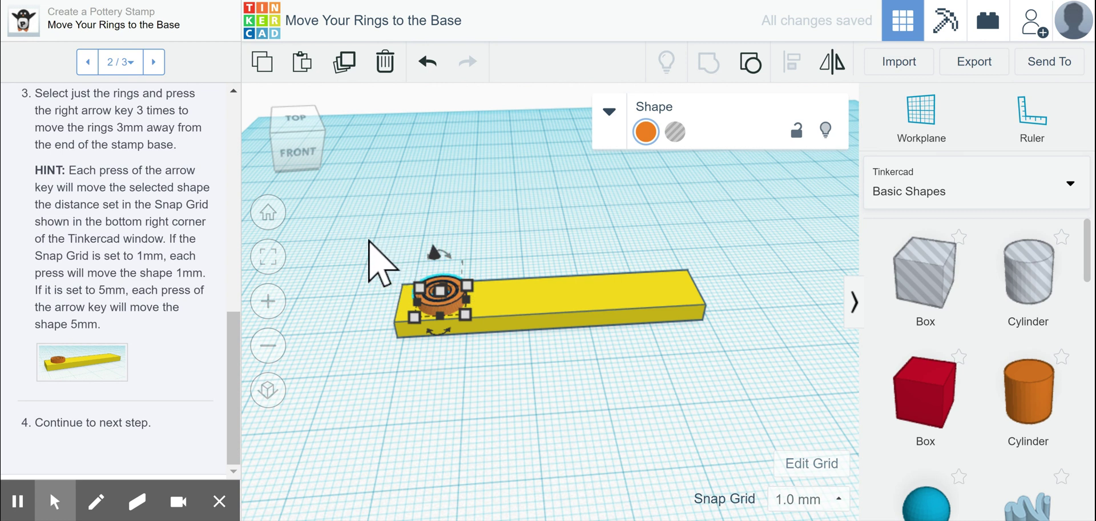
pyautogui.moveTo(368, 241); pyautogui.dragTo(501, 375)
pyautogui.click(793, 61)
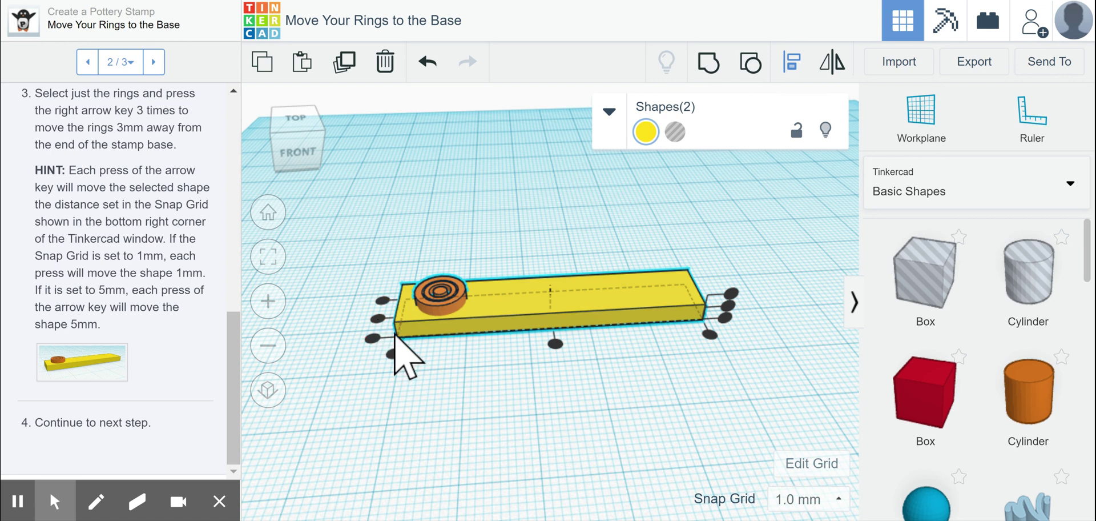
pyautogui.click(395, 354)
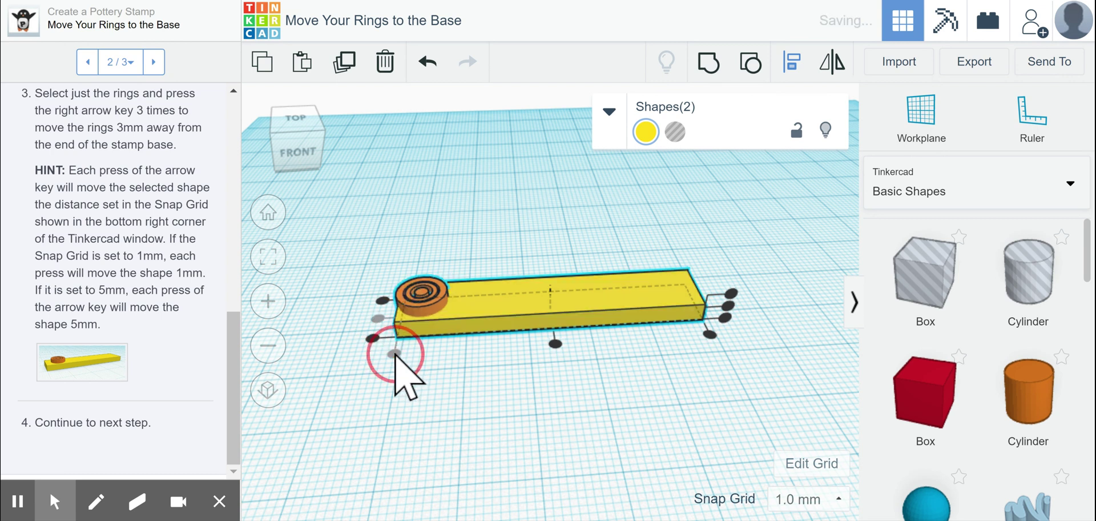
pyautogui.click(437, 374)
# Step: Move only the ring group 3 mm right, away from the end of the base, and deselect it
pyautogui.click(431, 311)
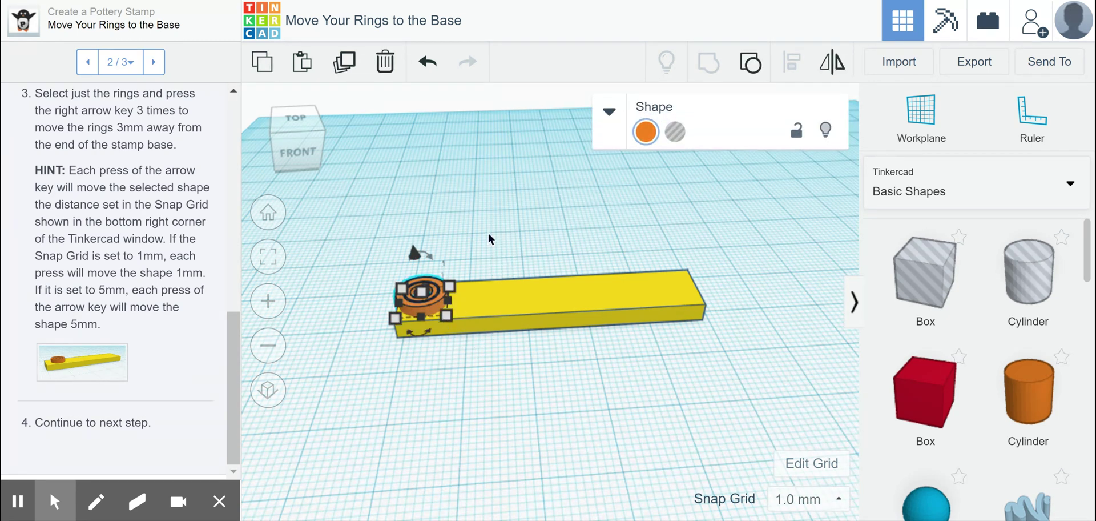
pyautogui.press('Right')
pyautogui.press('Right')
pyautogui.press('Right')
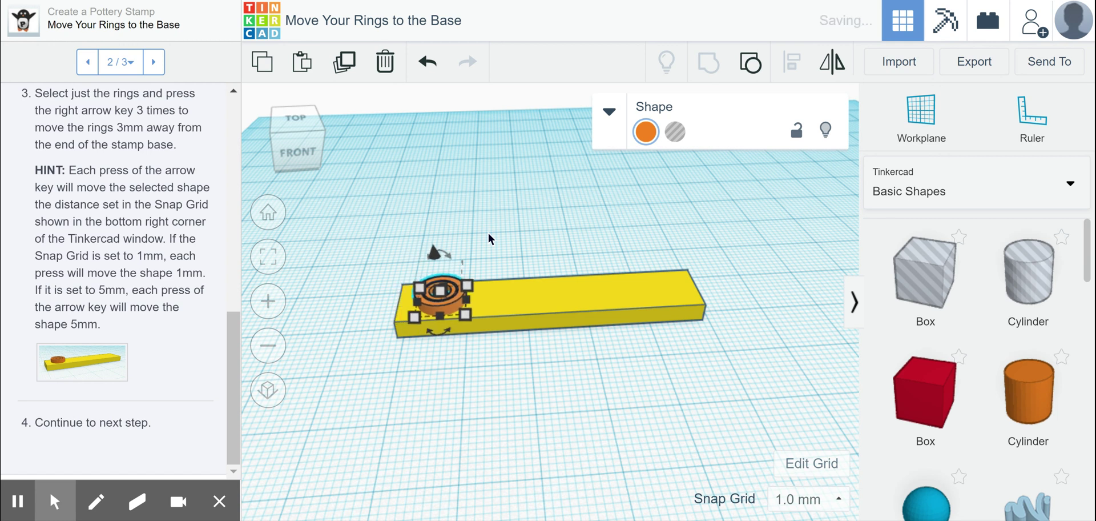
pyautogui.click(512, 370)
pyautogui.moveTo(463, 255); pyautogui.dragTo(470, 274, button='right')
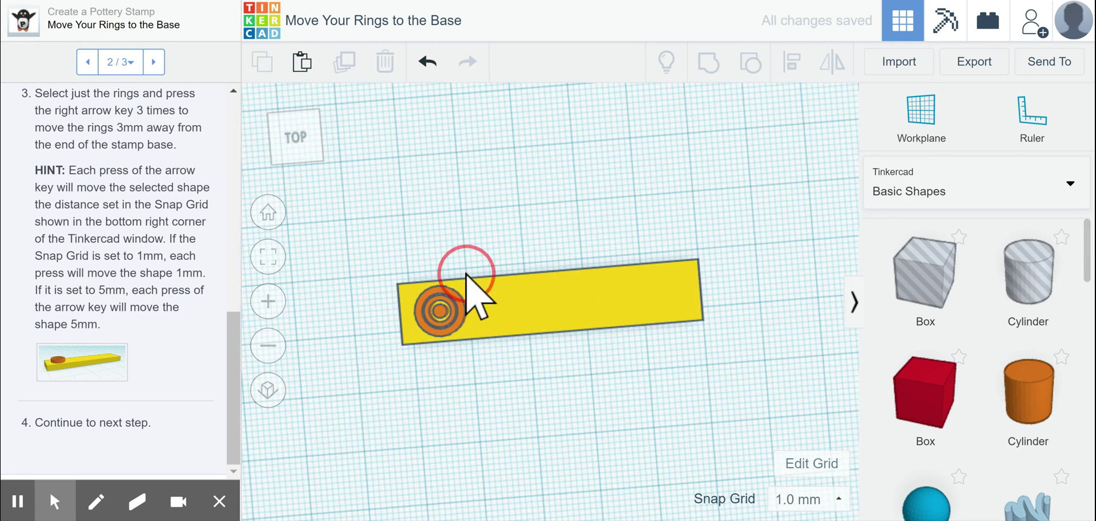
# Step: Advance the lesson to step 3 of 3 and place a duplicate of the ring group just right of the original, leaving a small gap
pyautogui.click(154, 64)
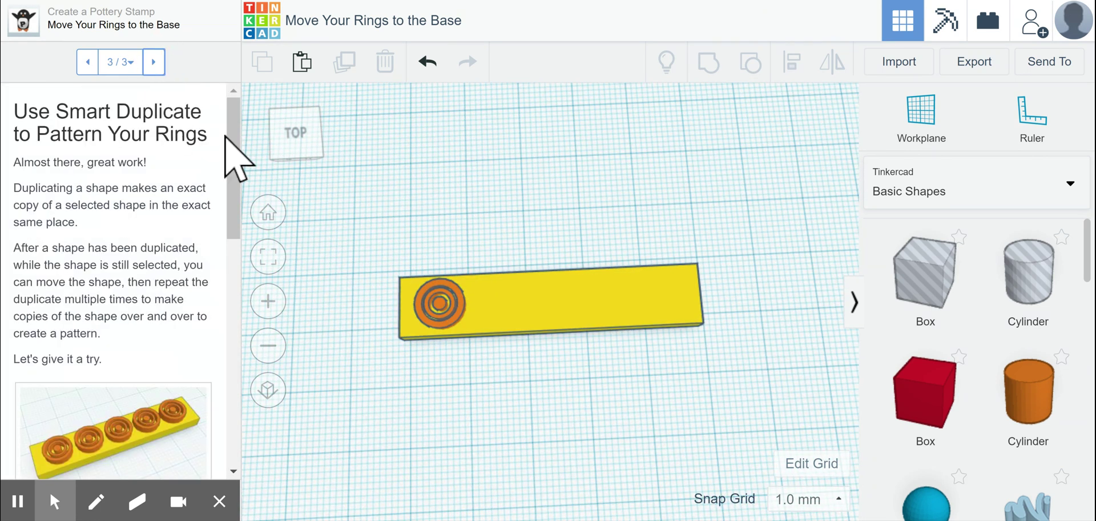
pyautogui.click(446, 326)
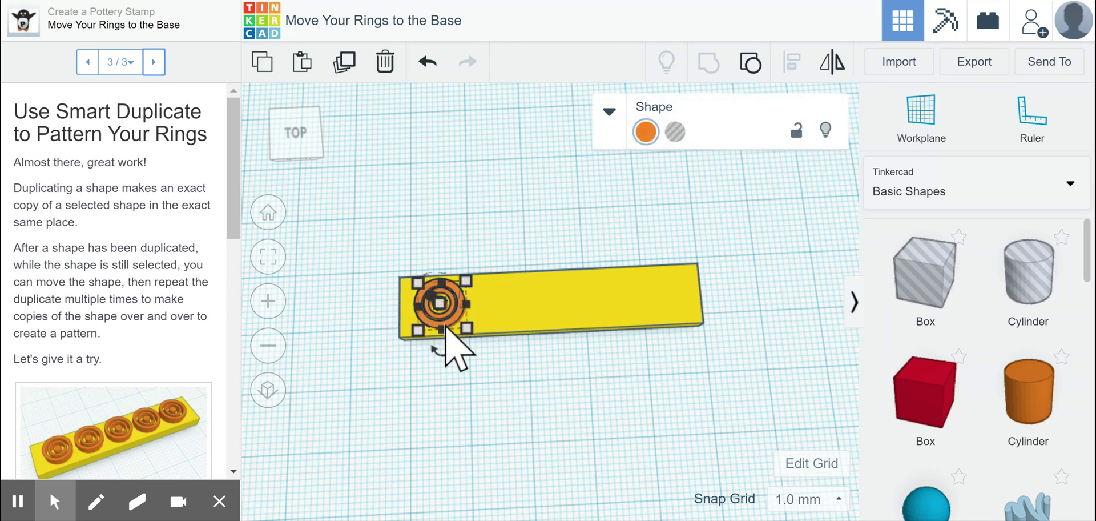
pyautogui.hotkey('ctrl', 'd')
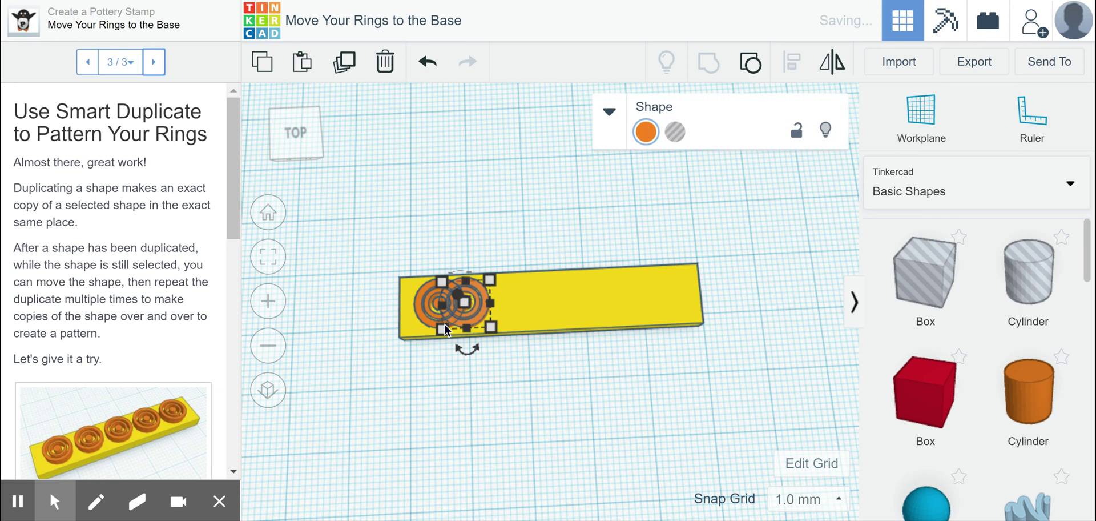
pyautogui.hotkey('shift', 'Right')
pyautogui.hotkey('shift', 'Right')
pyautogui.press('Left')
pyautogui.press('Left')
pyautogui.press('Left')
pyautogui.press('Left')
pyautogui.press('Left')
pyautogui.press('Left')
pyautogui.press('Left')
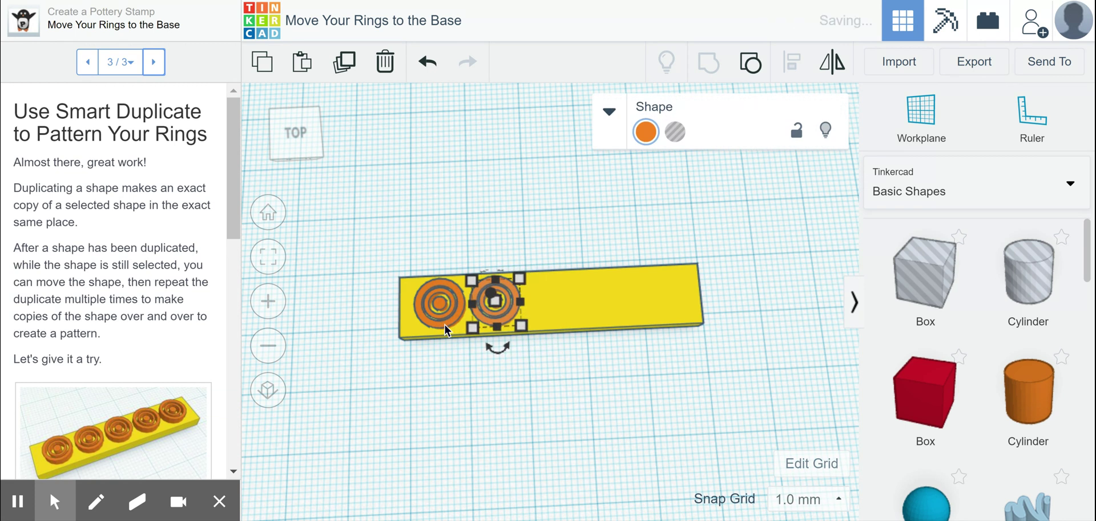
pyautogui.press('Right')
pyautogui.press('Right')
pyautogui.press('Right')
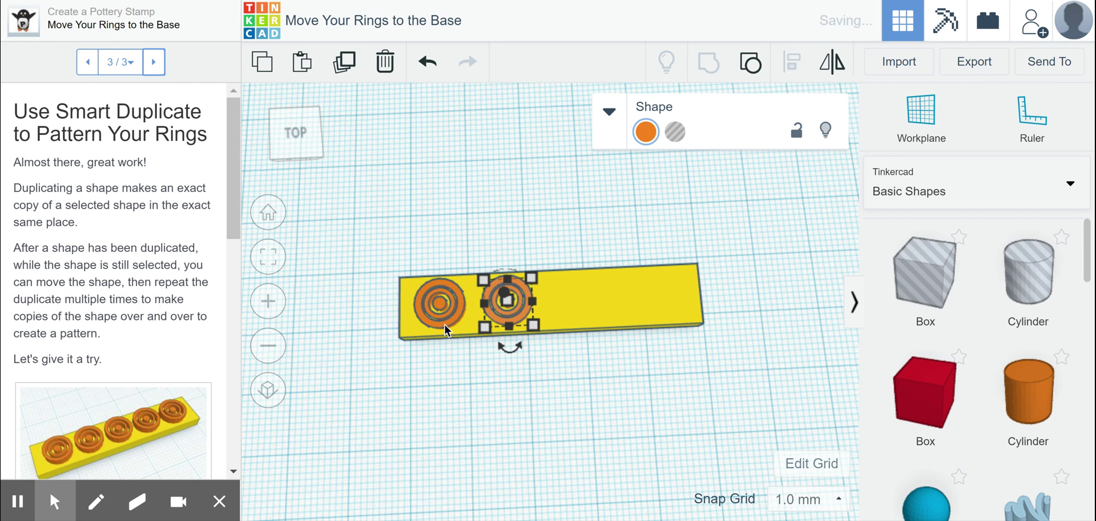
# Step: Duplicate the second ring group and move the copy right along the base, matching the spacing between the first two
pyautogui.hotkey('ctrl', 'd')
pyautogui.press('Right')
pyautogui.press('Right')
pyautogui.press('Right')
pyautogui.press('Right')
pyautogui.press('Right')
pyautogui.press('Right')
pyautogui.press('Right')
pyautogui.press('Right')
pyautogui.press('Right')
pyautogui.press('Right')
pyautogui.press('Right')
pyautogui.press('Right')
pyautogui.press('Right')
pyautogui.press('Right')
pyautogui.press('Right')
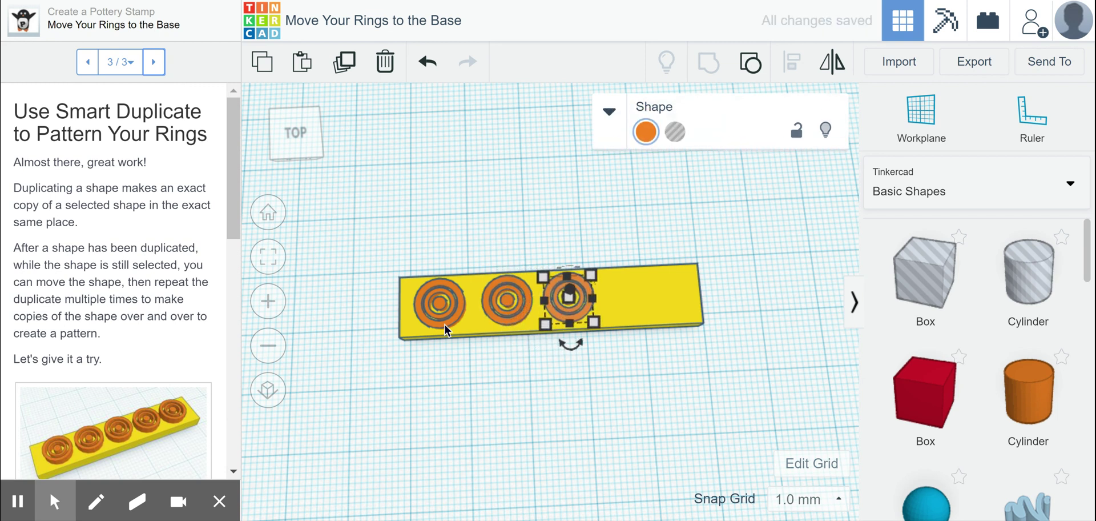
pyautogui.press('Right')
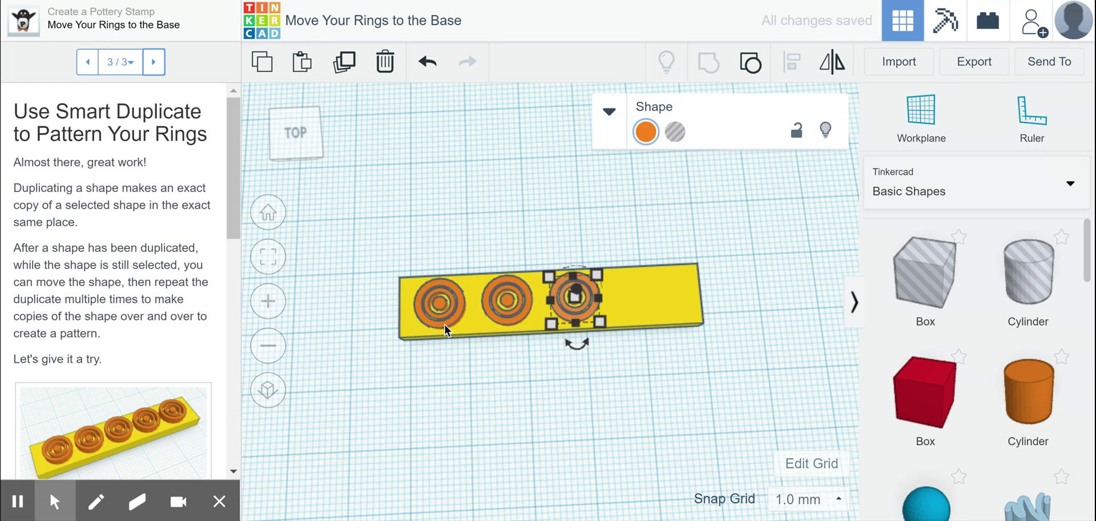
# Step: Duplicate the third ring group, move the copy right to form an evenly spaced fourth, and deselect it
pyautogui.hotkey('ctrl', 'd')
pyautogui.press('Right')
pyautogui.press('Right')
pyautogui.press('Right')
pyautogui.press('Right')
pyautogui.press('Right')
pyautogui.press('Right')
pyautogui.press('Right')
pyautogui.press('Right')
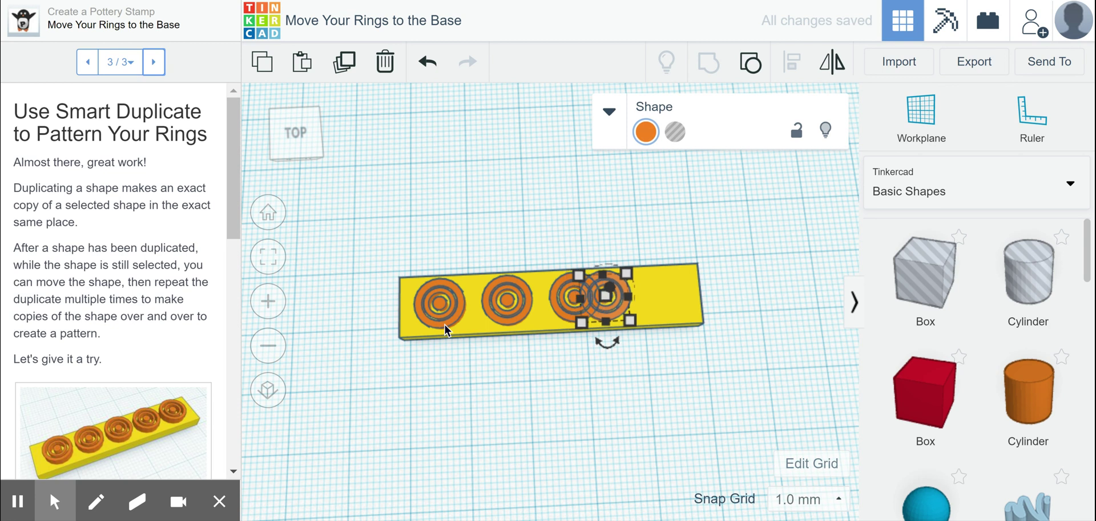
pyautogui.press('Right')
pyautogui.press('Right')
pyautogui.press('Right')
pyautogui.press('Right')
pyautogui.press('Right')
pyautogui.press('Right')
pyautogui.press('Right')
pyautogui.press('Right')
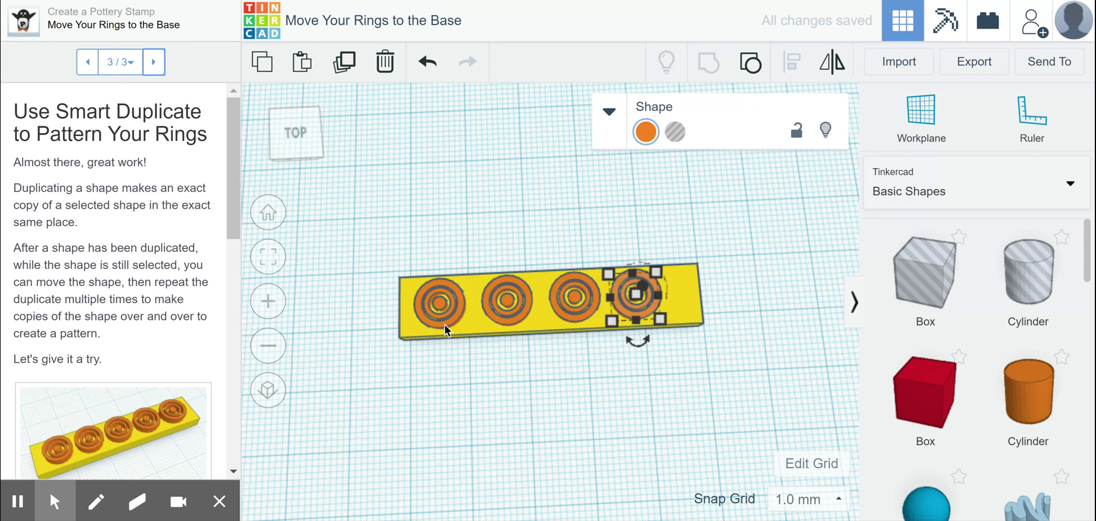
pyautogui.press('Right')
pyautogui.press('Right')
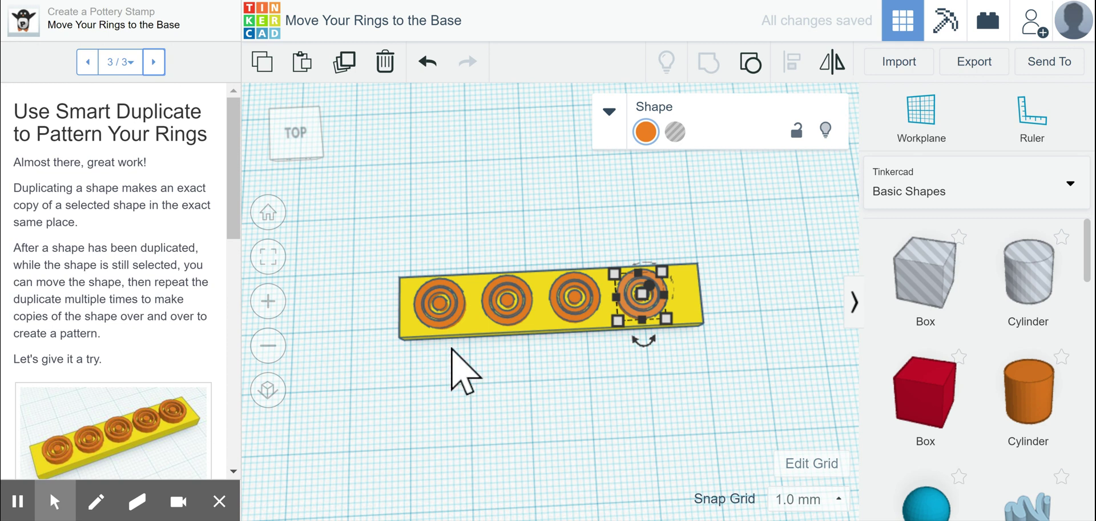
pyautogui.moveTo(636, 308)
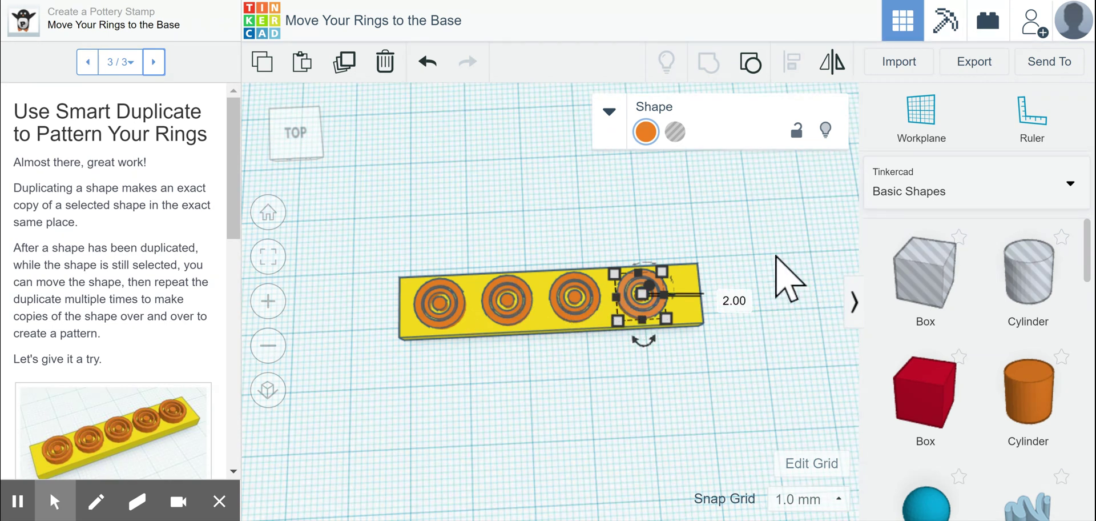
pyautogui.click(750, 240)
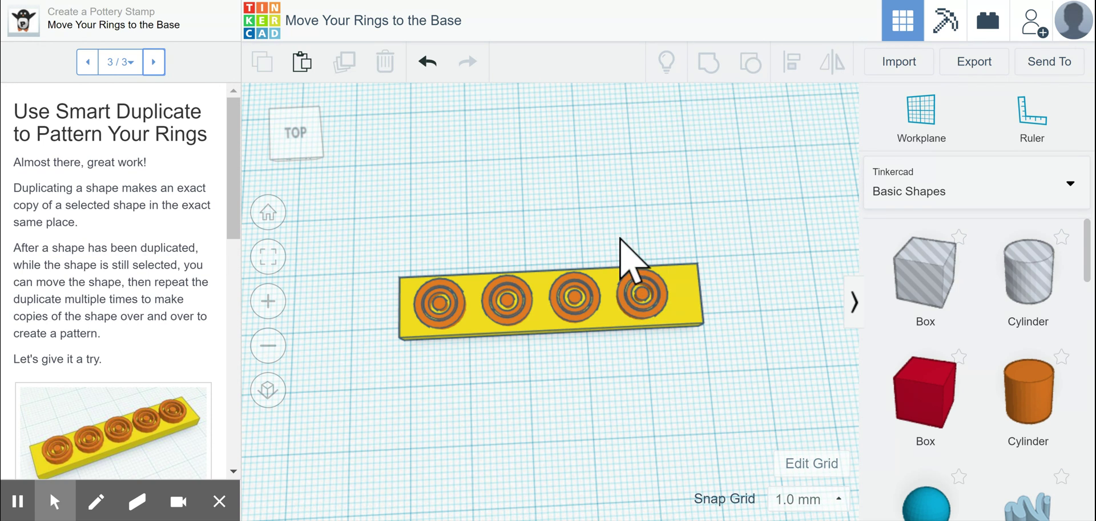
# Step: Review the remaining lesson instructions and place an orange cylinder on the workplane behind the ringed stamp
pyautogui.moveTo(235, 148); pyautogui.dragTo(254, 366)
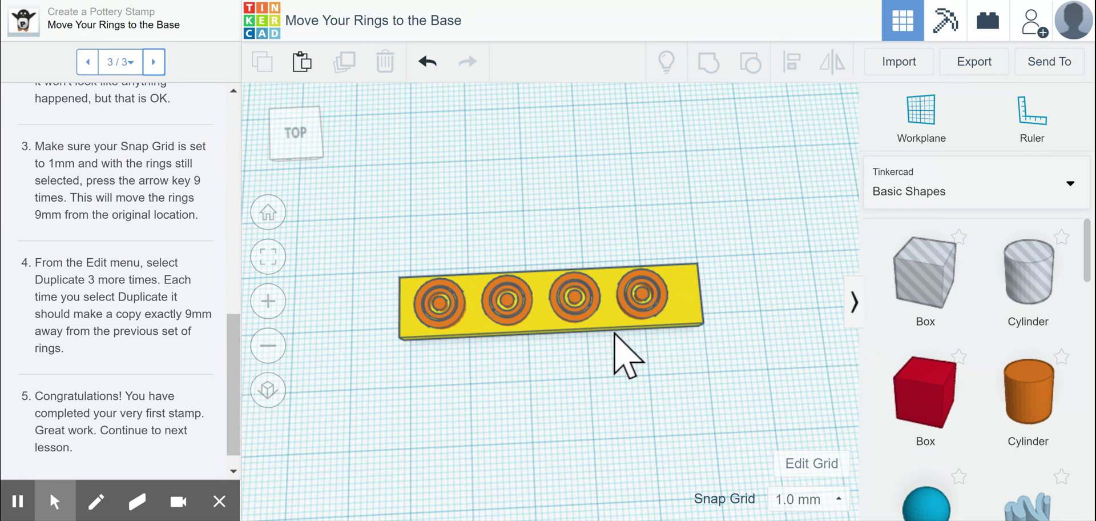
pyautogui.click(1028, 394)
pyautogui.click(620, 194)
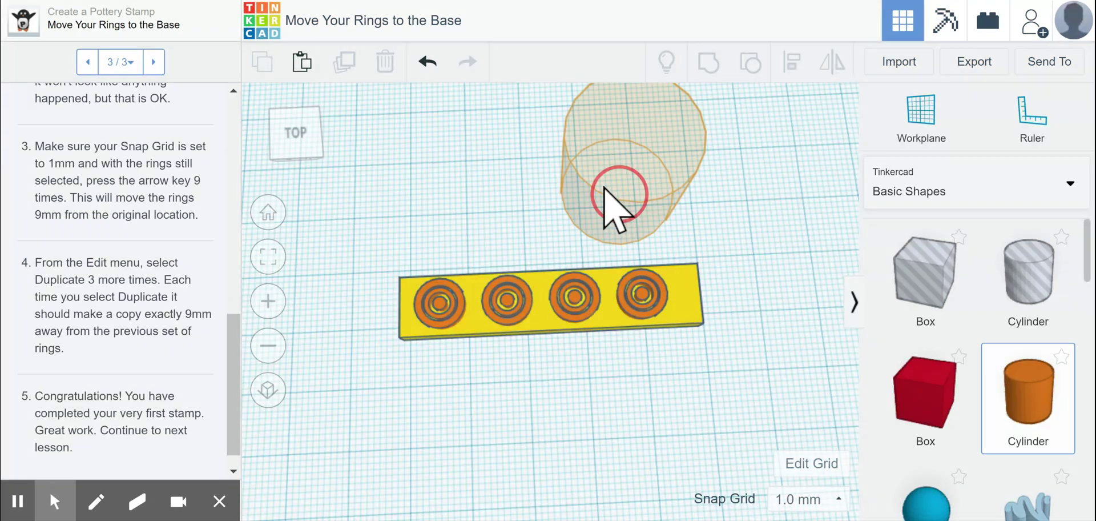
pyautogui.moveTo(604, 187); pyautogui.dragTo(612, 172)
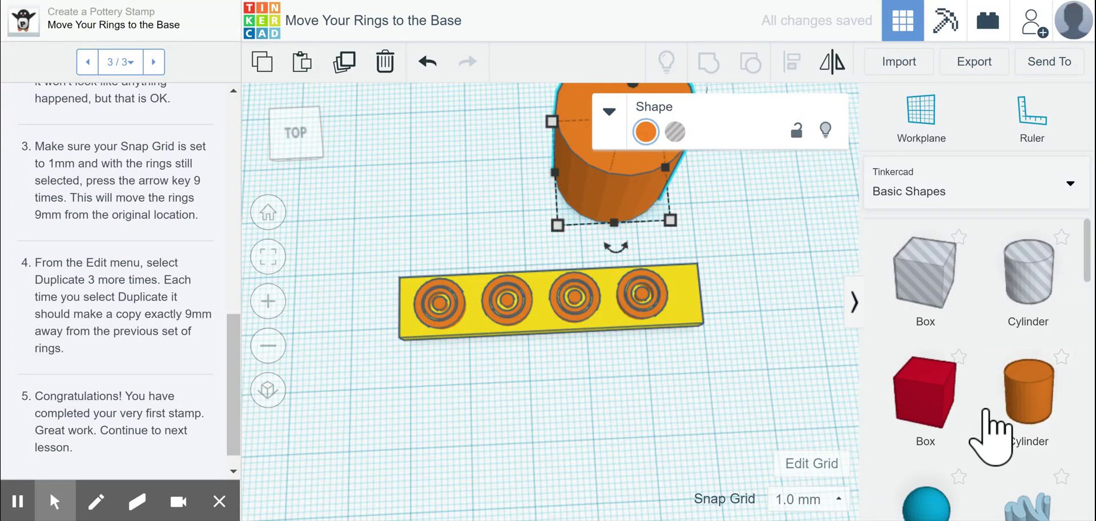
# Step: Duplicate only the yellow base and move the plain copy to the right and forward, clear of the ringed stamp
pyautogui.click(687, 309)
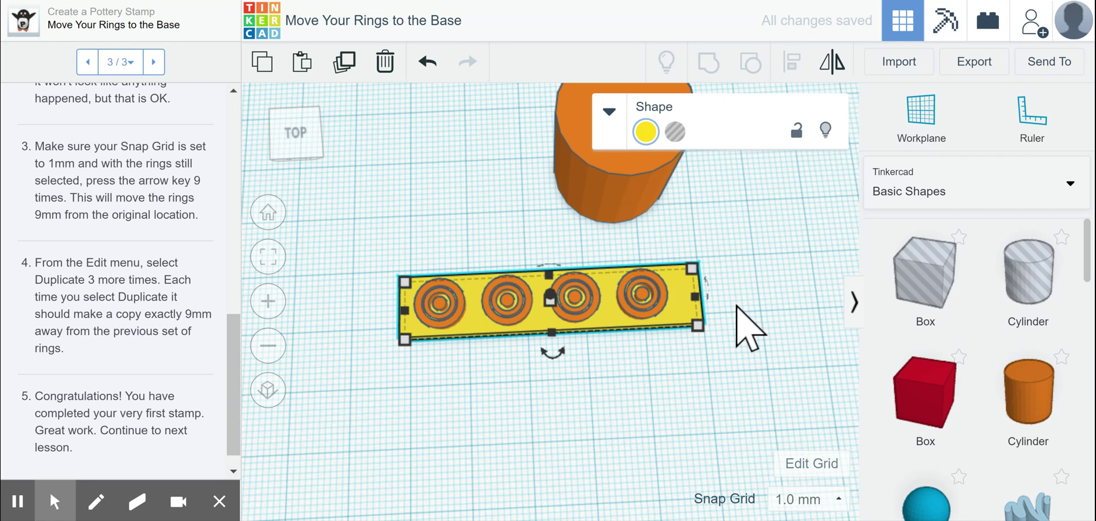
pyautogui.hotkey('ctrl', 'd')
pyautogui.moveTo(632, 308); pyautogui.dragTo(782, 313)
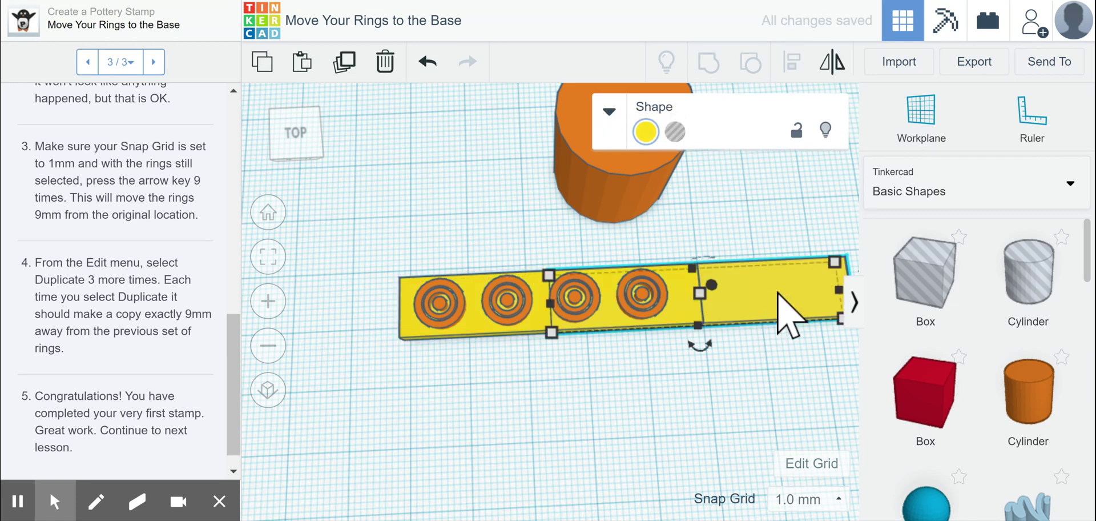
pyautogui.press('Down')
pyautogui.press('Down')
pyautogui.press('Down')
pyautogui.press('Down')
pyautogui.press('Down')
pyautogui.press('Down')
pyautogui.press('Down')
pyautogui.press('Down')
pyautogui.press('Down')
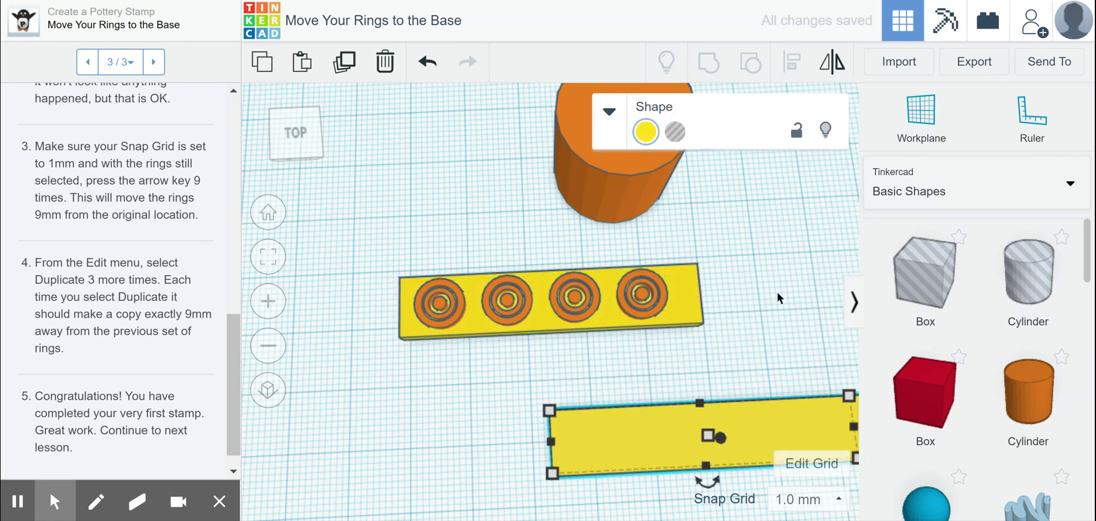
# Step: Move the plain base copy left and closer to the ringed stamp, so it sits parallel directly in front of it
pyautogui.press('Left')
pyautogui.press('Left')
pyautogui.press('Left')
pyautogui.press('Left')
pyautogui.press('Left')
pyautogui.press('Left')
pyautogui.press('Left')
pyautogui.press('Left')
pyautogui.press('Left')
pyautogui.press('Left')
pyautogui.press('Left')
pyautogui.press('Left')
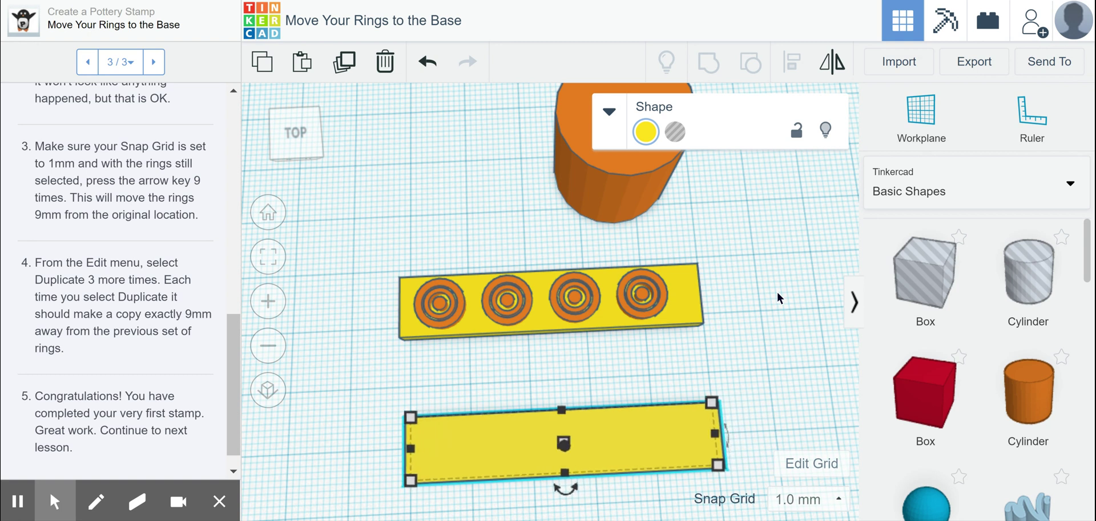
pyautogui.press('Up')
pyautogui.press('Up')
pyautogui.press('Up')
pyautogui.press('Up')
pyautogui.press('Up')
pyautogui.press('Up')
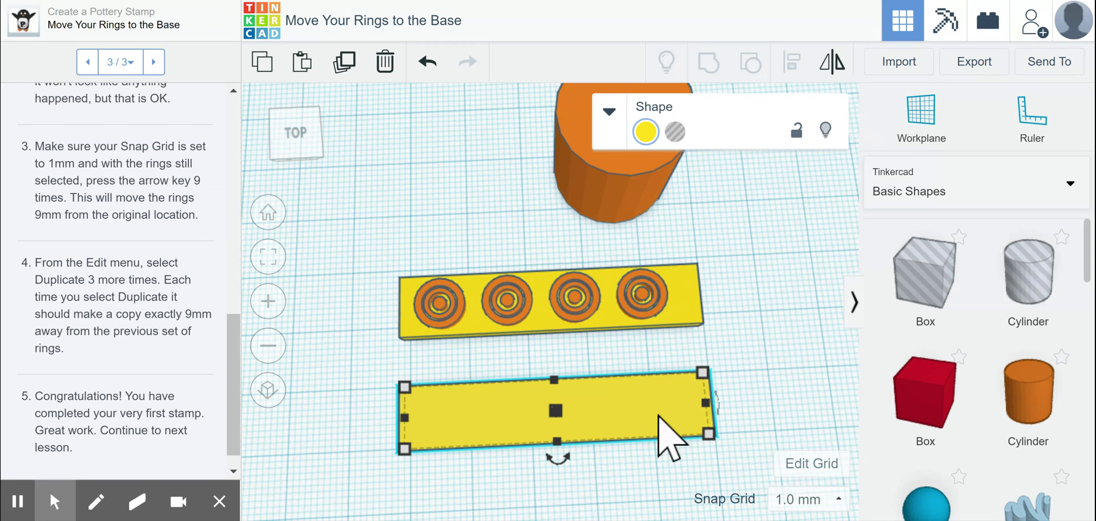
# Step: Find the yellow Star among the basic shapes and place it overlapping the front of the plain base copy
pyautogui.scroll(-3, 791, 403)
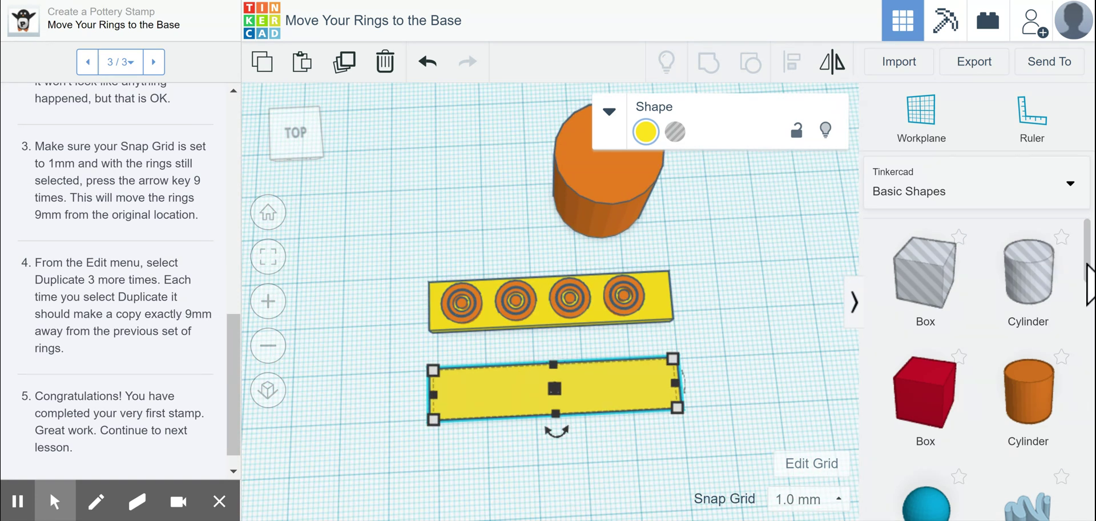
pyautogui.moveTo(1089, 284); pyautogui.dragTo(1068, 416)
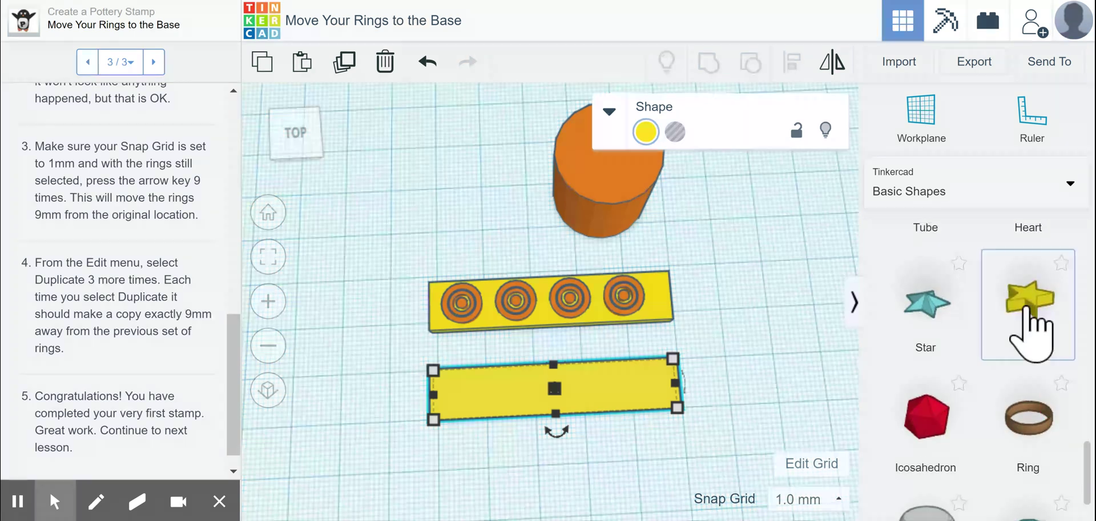
pyautogui.moveTo(1028, 294); pyautogui.dragTo(597, 446)
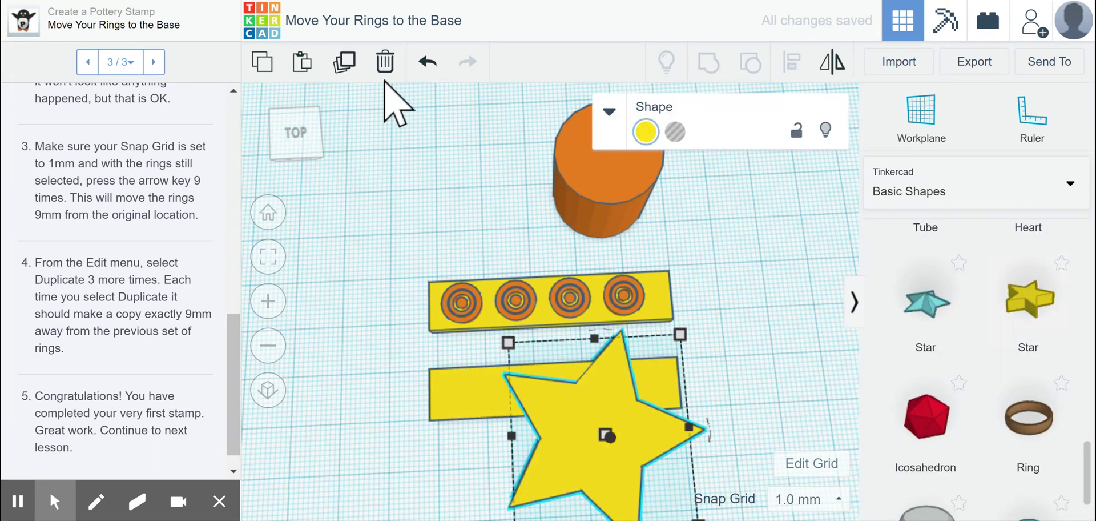